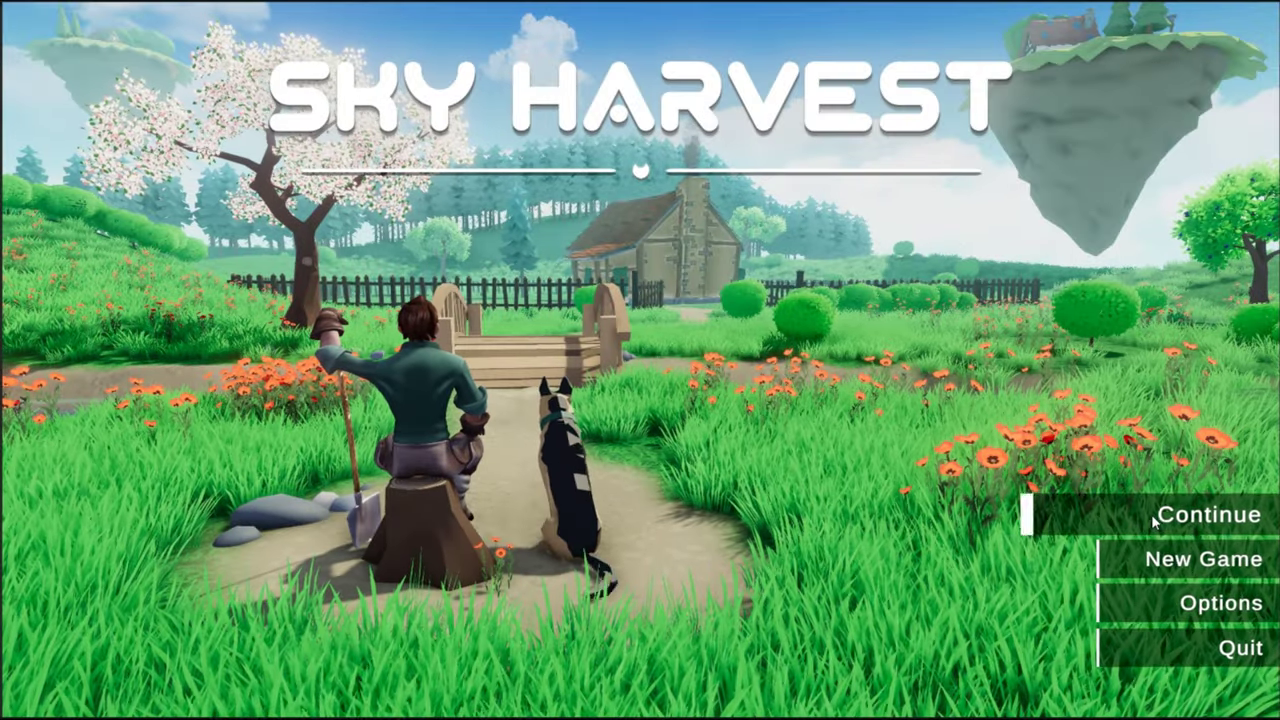
# Step: Move the highlight through the game's main menu entries Continue, New Game, Options and Quit to preview the selection animation
pyautogui.press('Down')
pyautogui.press('Down')
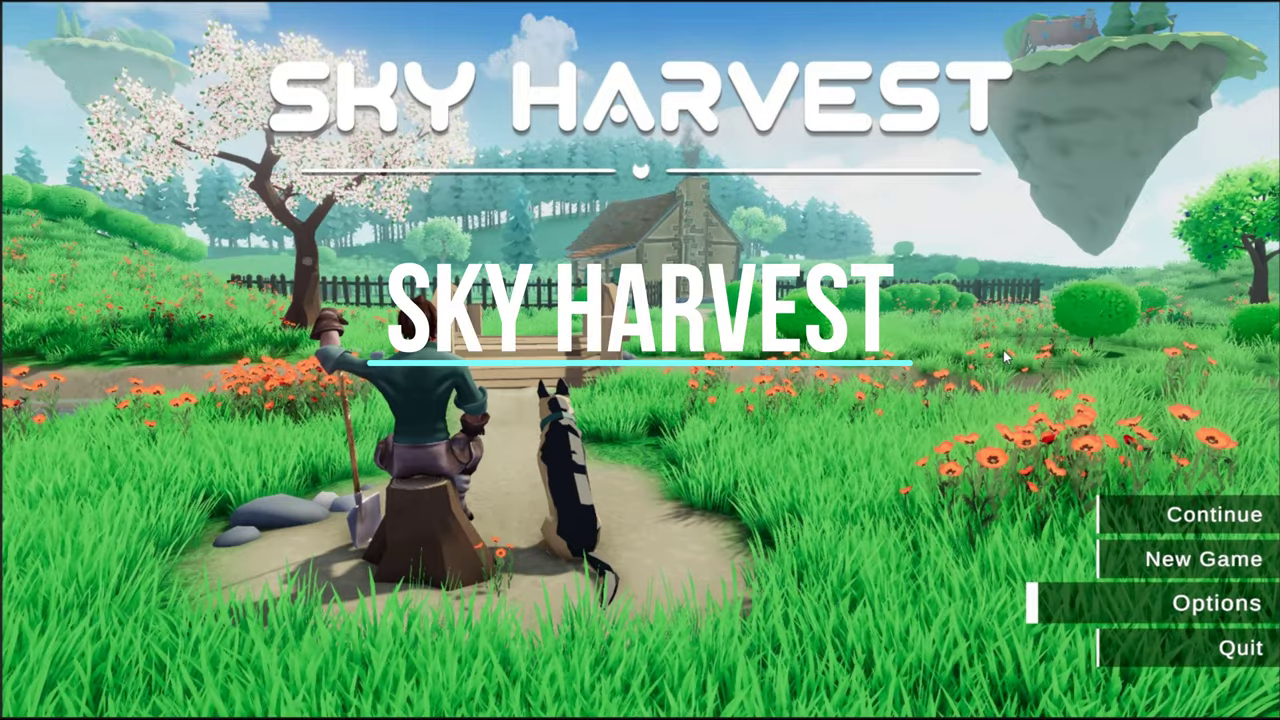
pyautogui.press('Down')
pyautogui.press('Up')
pyautogui.press('Up')
pyautogui.press('Up')
pyautogui.press('Down')
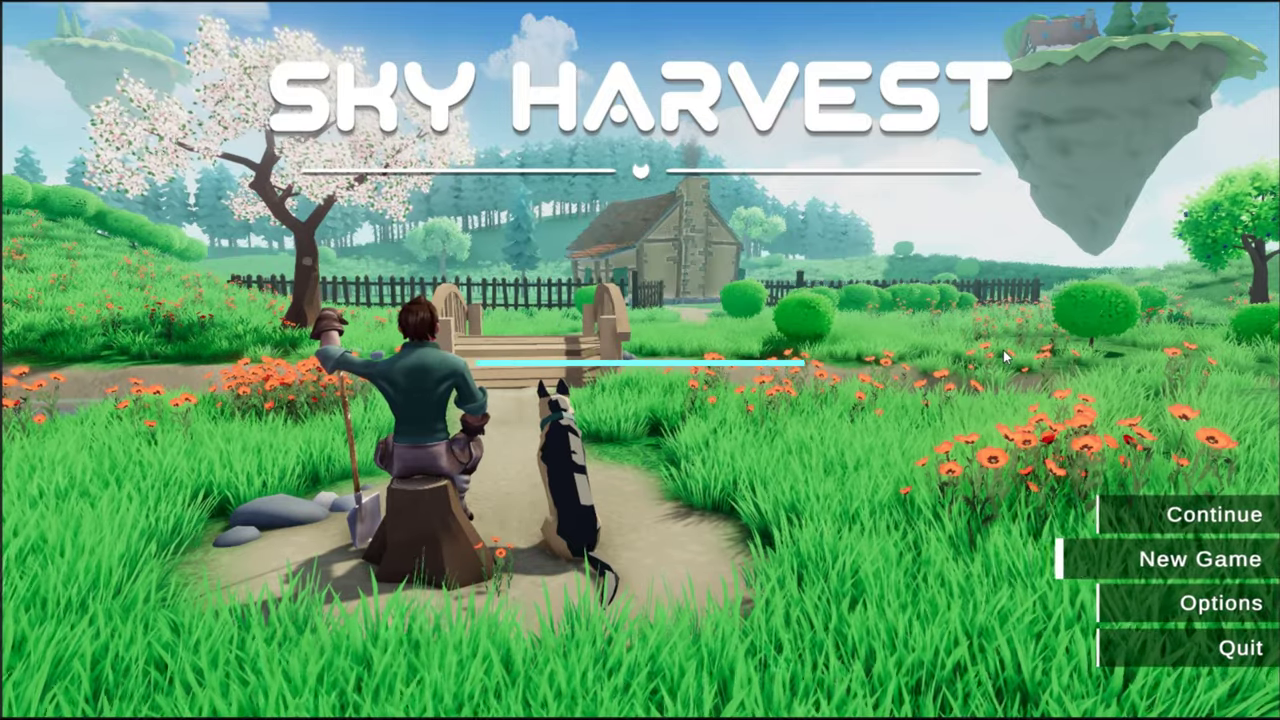
pyautogui.press('Down')
pyautogui.press('Down')
pyautogui.press('Up')
pyautogui.press('Up')
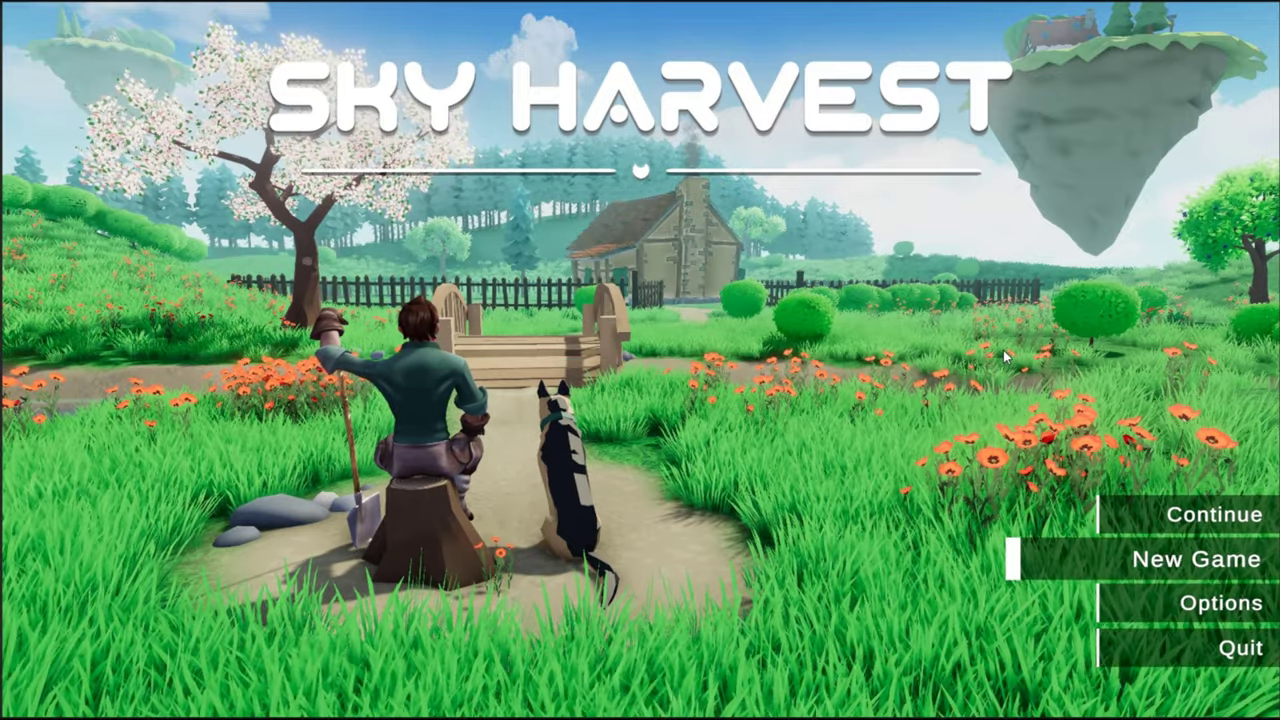
pyautogui.press('Up')
pyautogui.press('Down')
pyautogui.press('Down')
pyautogui.press('Down')
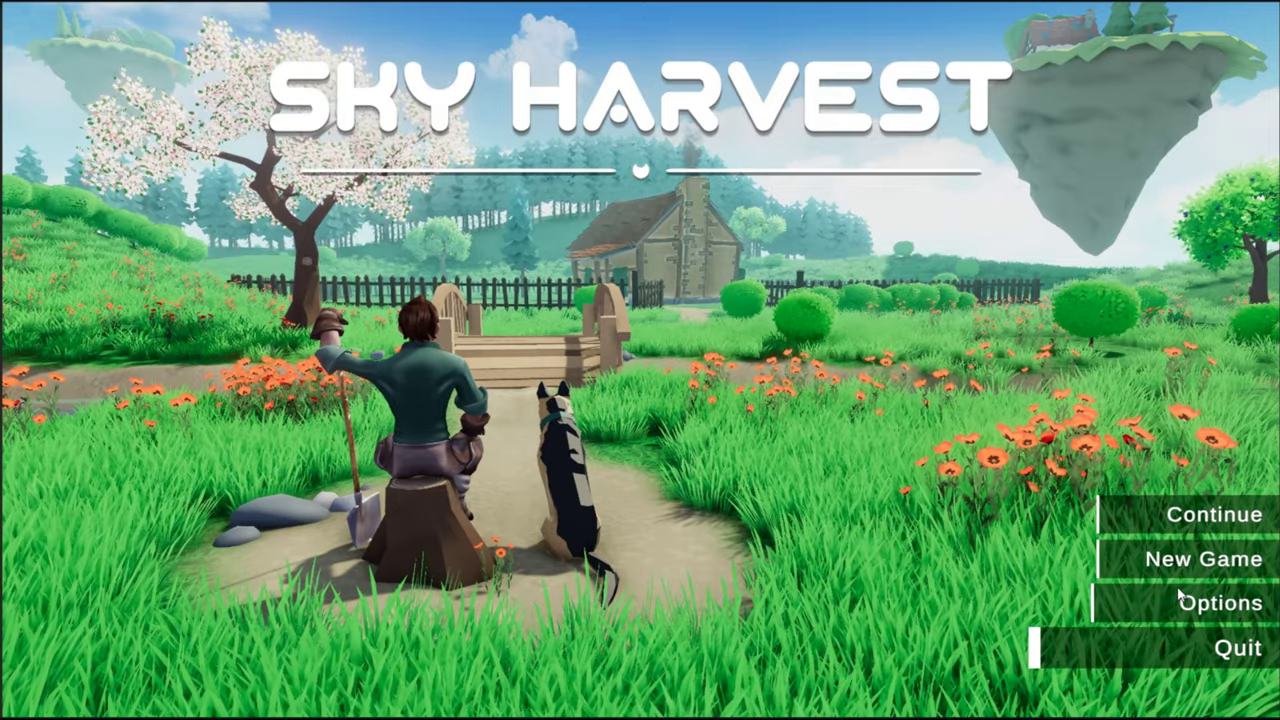
pyautogui.press('Down')
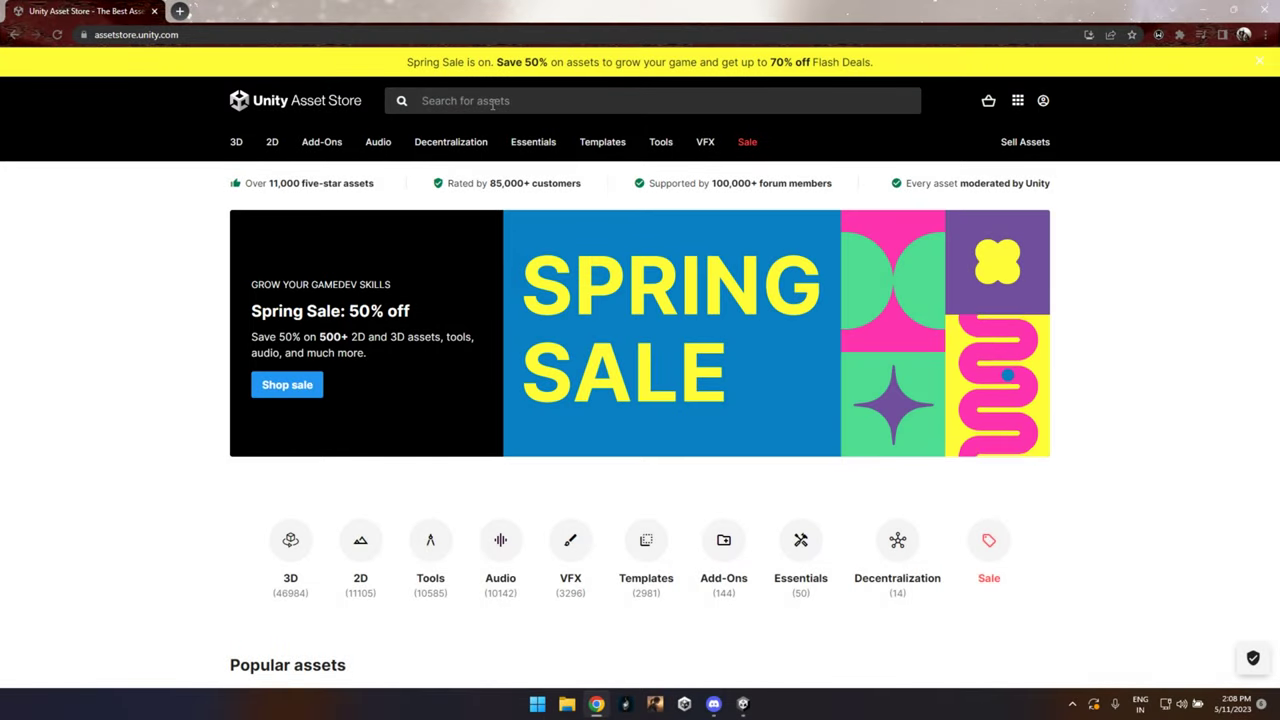
# Step: Search the Unity Asset Store for "free nature" and limit the results to assets priced $0 - $0
pyautogui.click(492, 101)
pyautogui.write('free nature')
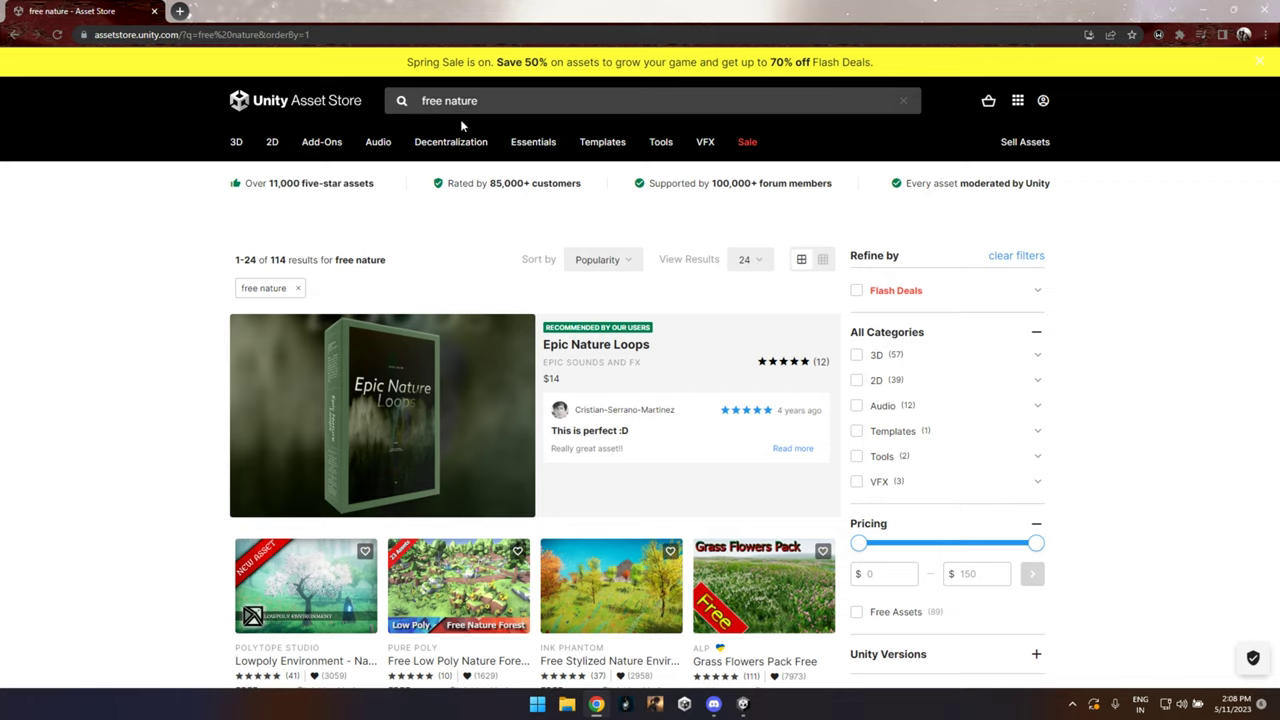
pyautogui.scroll(-2, 1060, 372)
pyautogui.click(1026, 377)
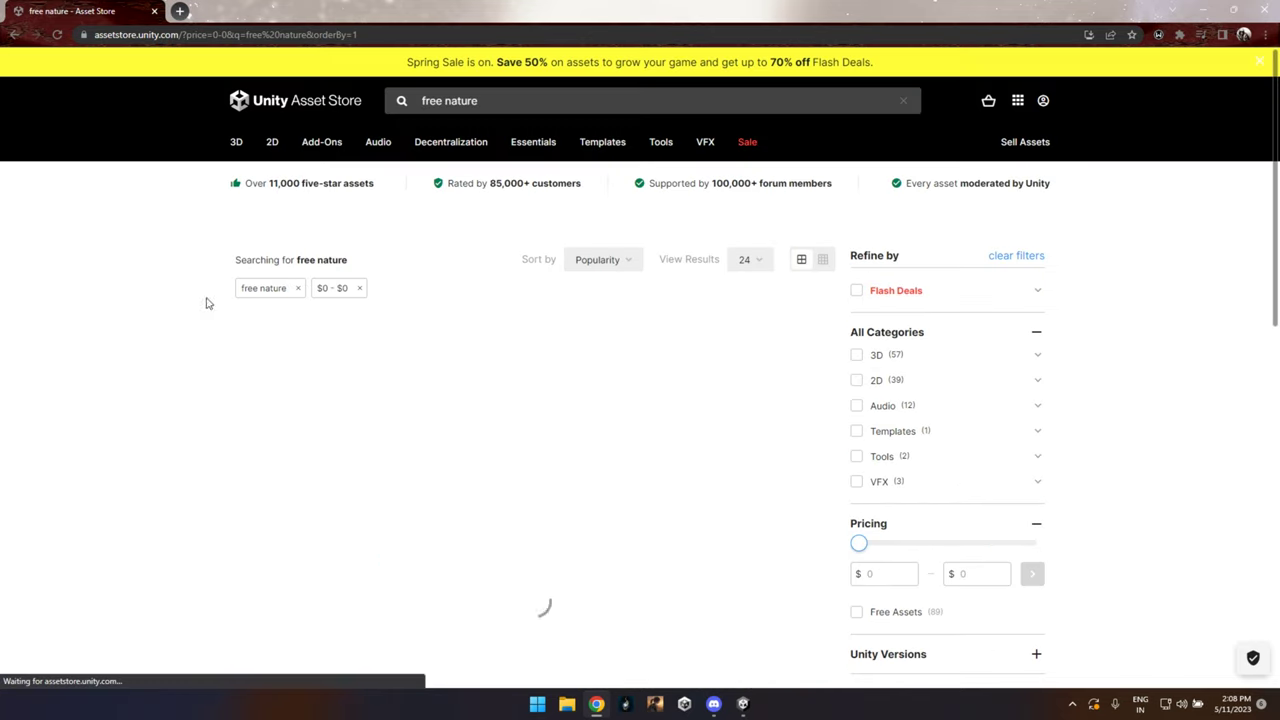
pyautogui.scroll(-1, 178, 322)
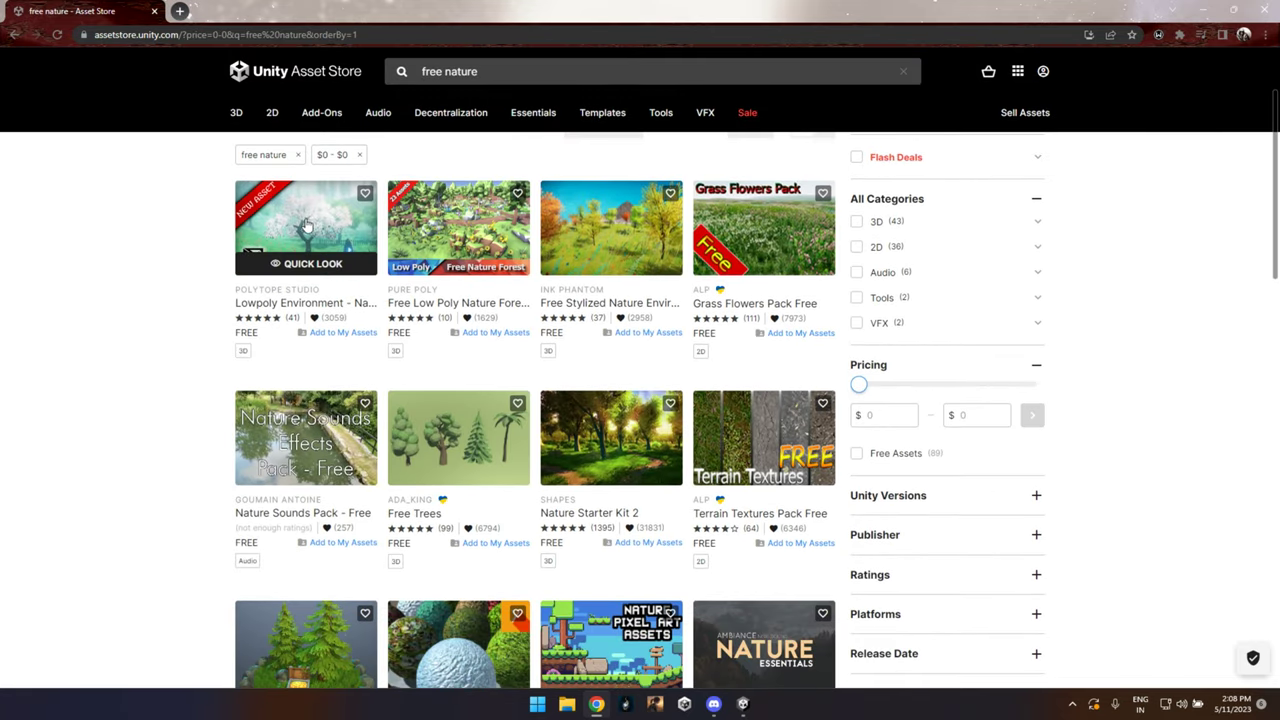
# Step: Open the Lowpoly Environment - Nature Pack Free asset page in a new tab and close the A Piece of Nature tab
pyautogui.middleClick(303, 228)
pyautogui.click(280, 7)
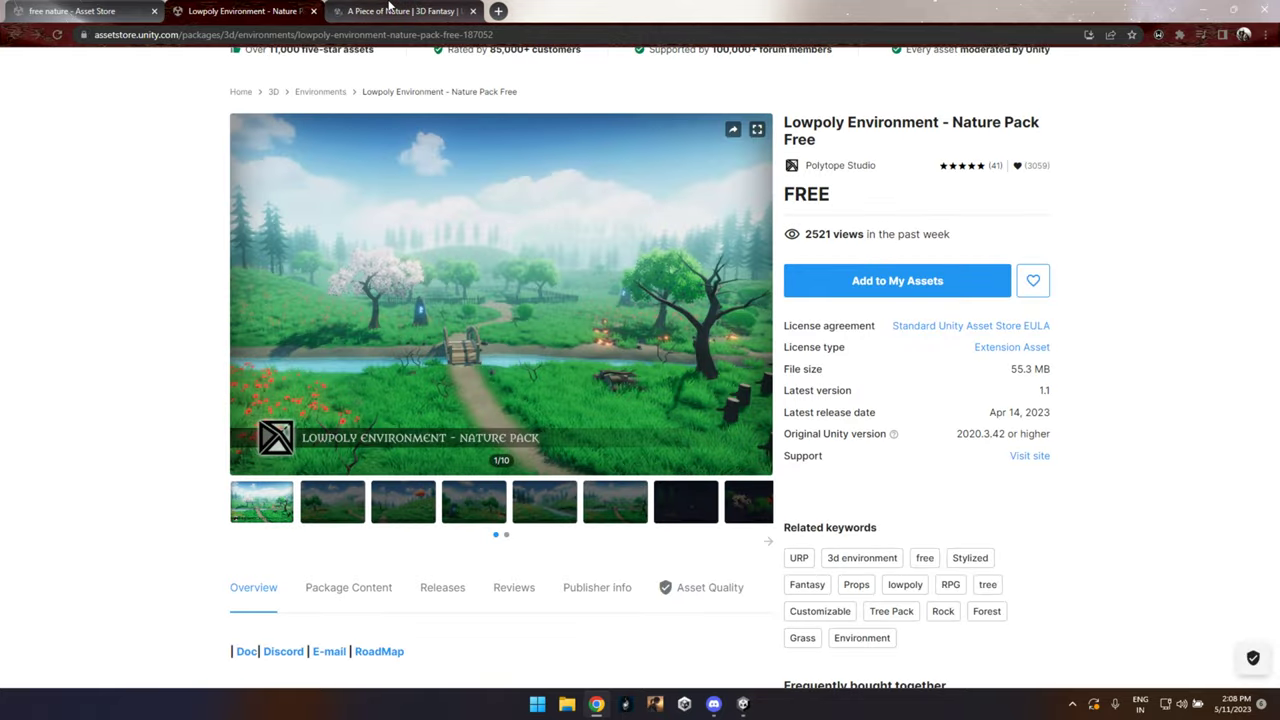
pyautogui.middleClick(390, 8)
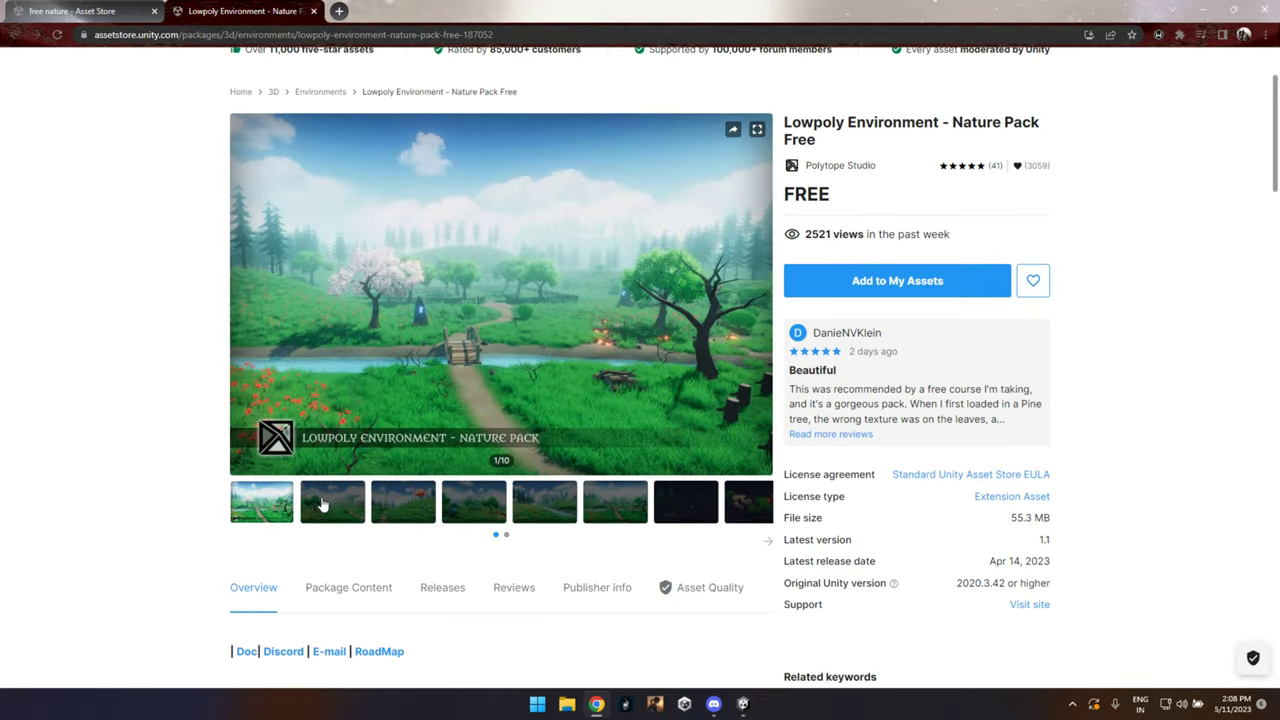
pyautogui.scroll(2, 827, 414)
pyautogui.click(827, 414)
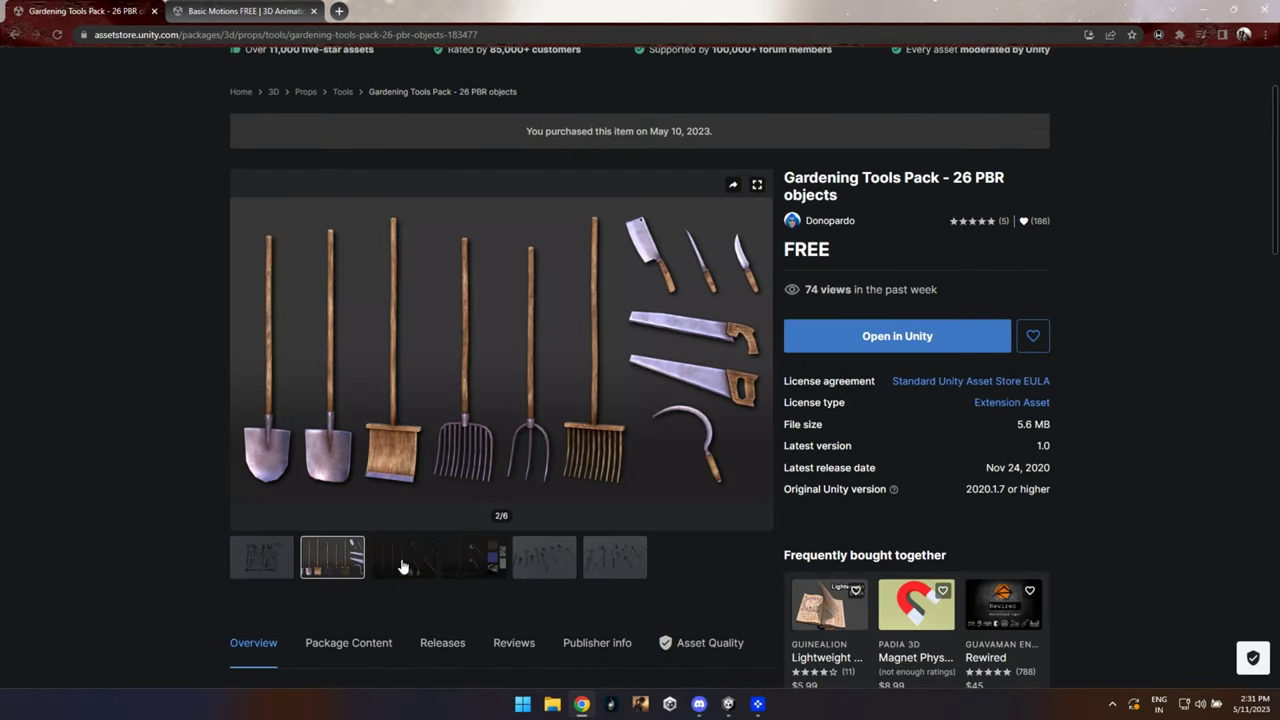
# Step: Look through the remaining preview images of the Gardening Tools Pack - 26 PBR objects asset
pyautogui.click(412, 567)
pyautogui.click(484, 571)
pyautogui.click(536, 575)
pyautogui.click(614, 574)
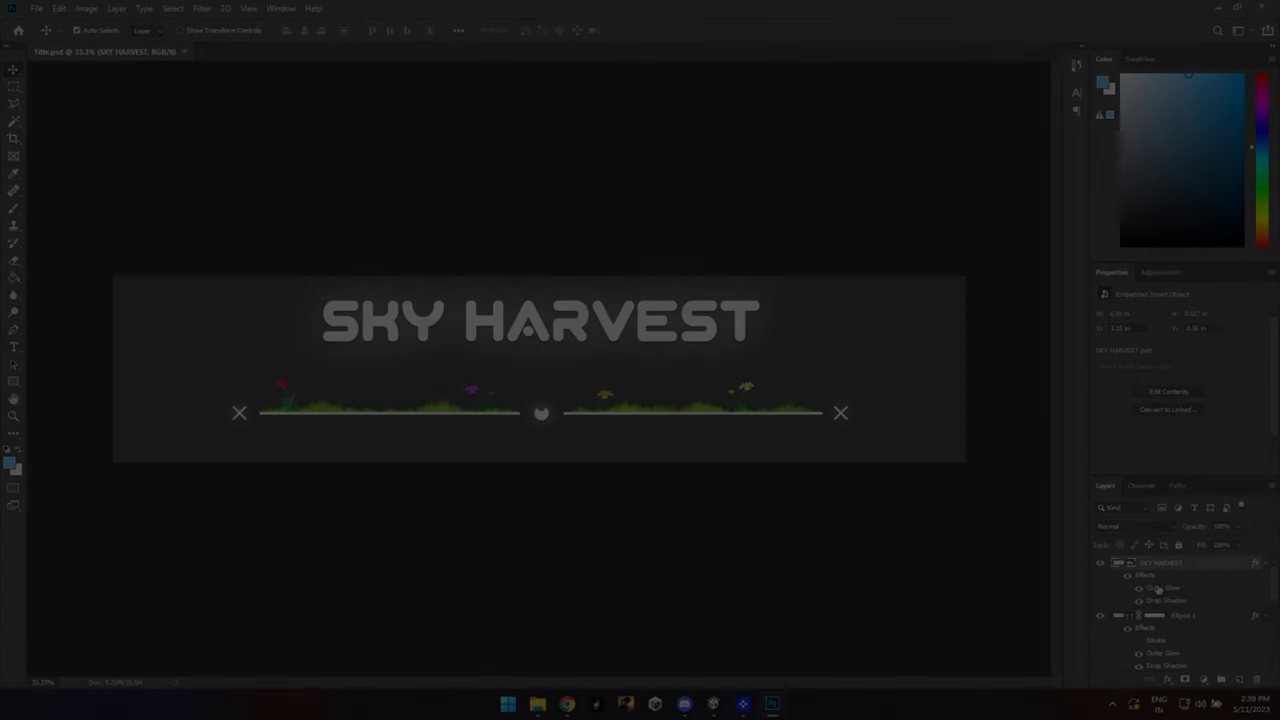
# Step: In Title.psd in Photoshop, move the SKY HARVEST title to about X 3.05 in, Y 0.39 in
pyautogui.scroll(-3, 1158, 588)
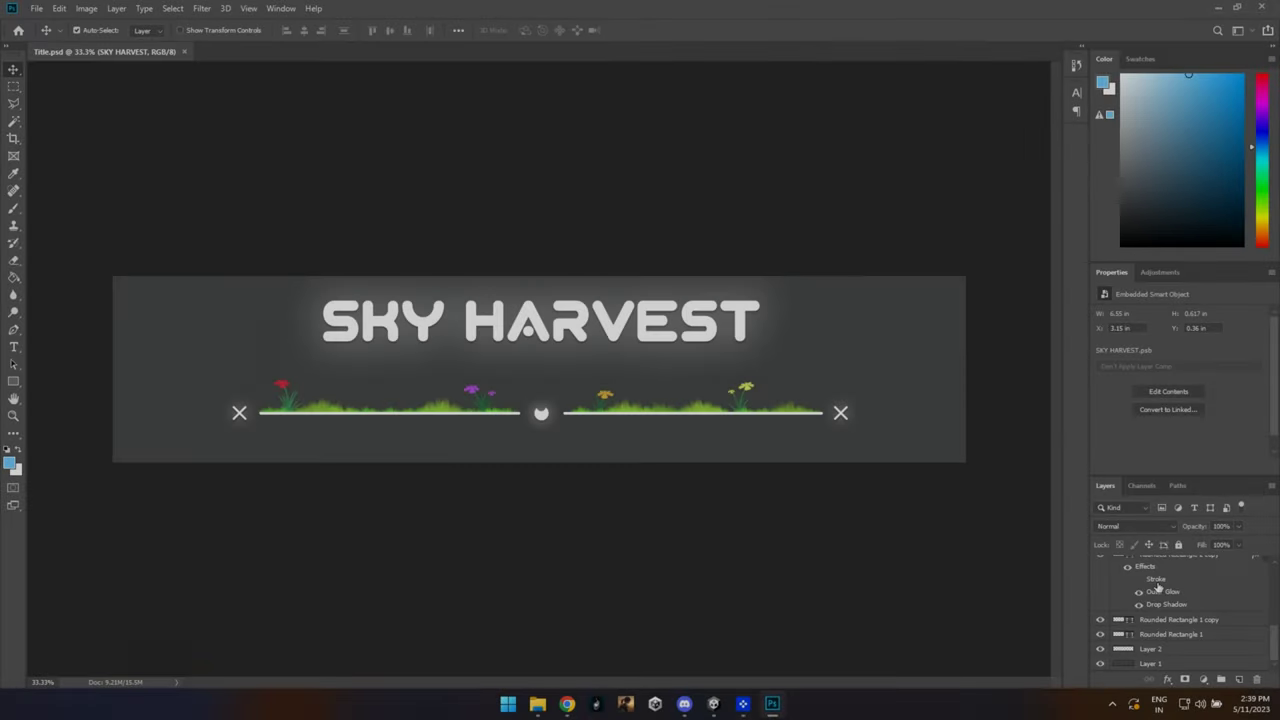
pyautogui.scroll(3, 1158, 587)
pyautogui.moveTo(648, 344)
pyautogui.mouseDown()
pyautogui.moveTo(652, 365)
pyautogui.moveTo(623, 354)
pyautogui.moveTo(640, 321)
pyautogui.mouseUp()
pyautogui.scroll(-5, 1116, 597)
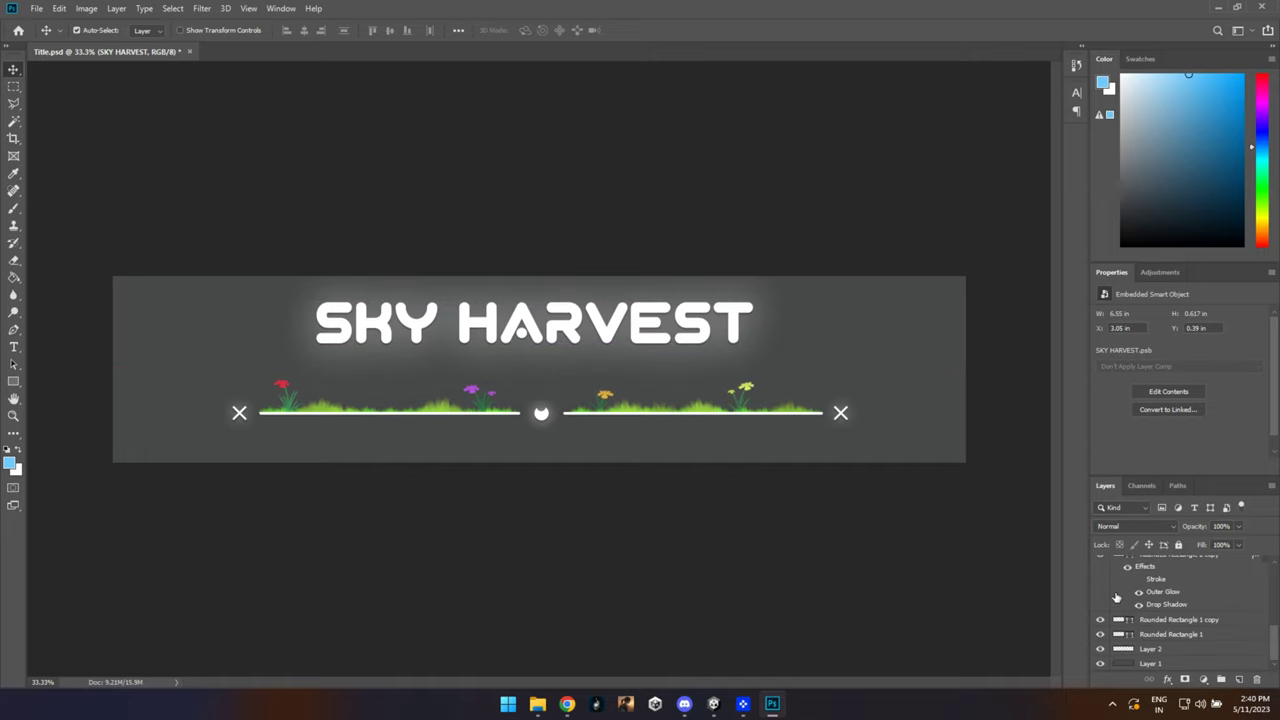
# Step: Undo a trial move of the artwork above the divider line and hide Layer 2 with the grass and flowers
pyautogui.moveTo(697, 408)
pyautogui.mouseDown()
pyautogui.moveTo(708, 408)
pyautogui.moveTo(697, 388)
pyautogui.mouseUp()
pyautogui.hotkey('ctrl', 'z')
pyautogui.click(1102, 651)
pyautogui.keyDown('alt'); pyautogui.scroll(-4, 536, 396); pyautogui.keyUp('alt')
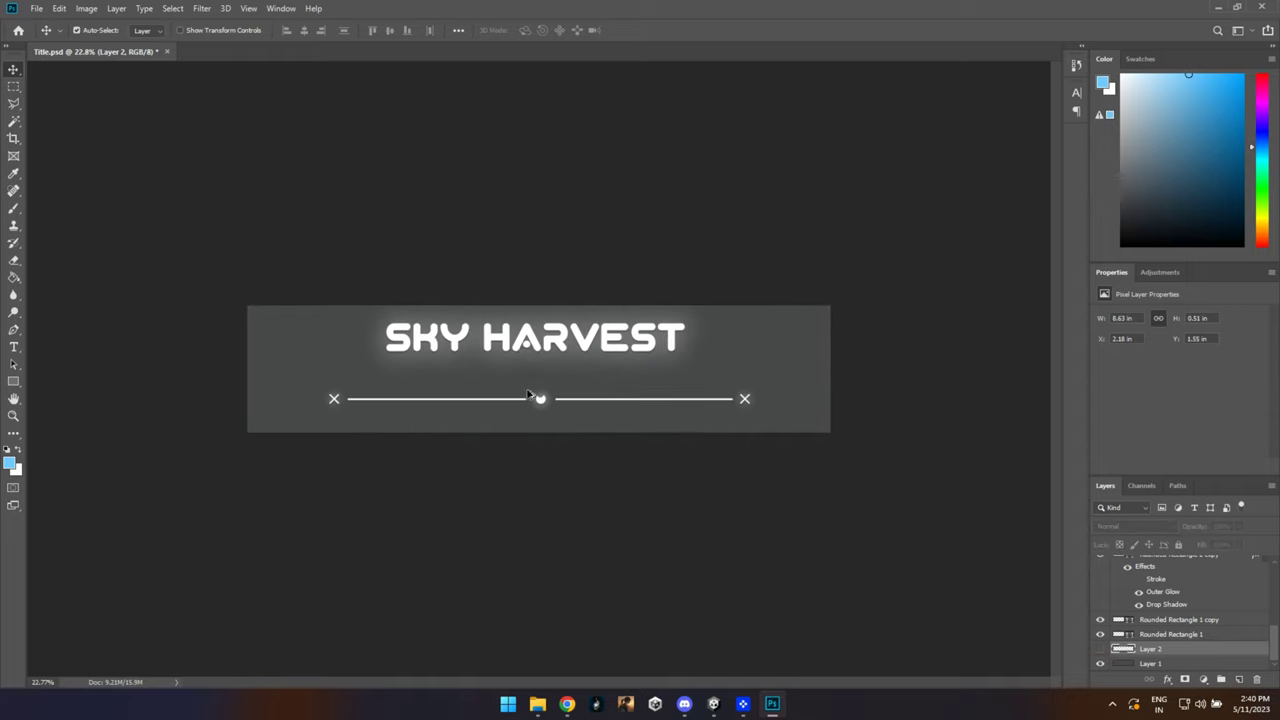
# Step: Try repositioning the SKY HARVEST title and the round ornament between the divider lines, and undo both moves
pyautogui.moveTo(530, 337)
pyautogui.mouseDown()
pyautogui.moveTo(520, 351)
pyautogui.moveTo(534, 351)
pyautogui.mouseUp()
pyautogui.moveTo(543, 402); pyautogui.dragTo(568, 388)
pyautogui.hotkey('ctrl', 'z')
pyautogui.hotkey('ctrl', 'z')
pyautogui.keyDown('alt'); pyautogui.scroll(4, 583, 418); pyautogui.keyUp('alt')
pyautogui.keyDown('alt'); pyautogui.scroll(-2, 579, 410); pyautogui.keyUp('alt')
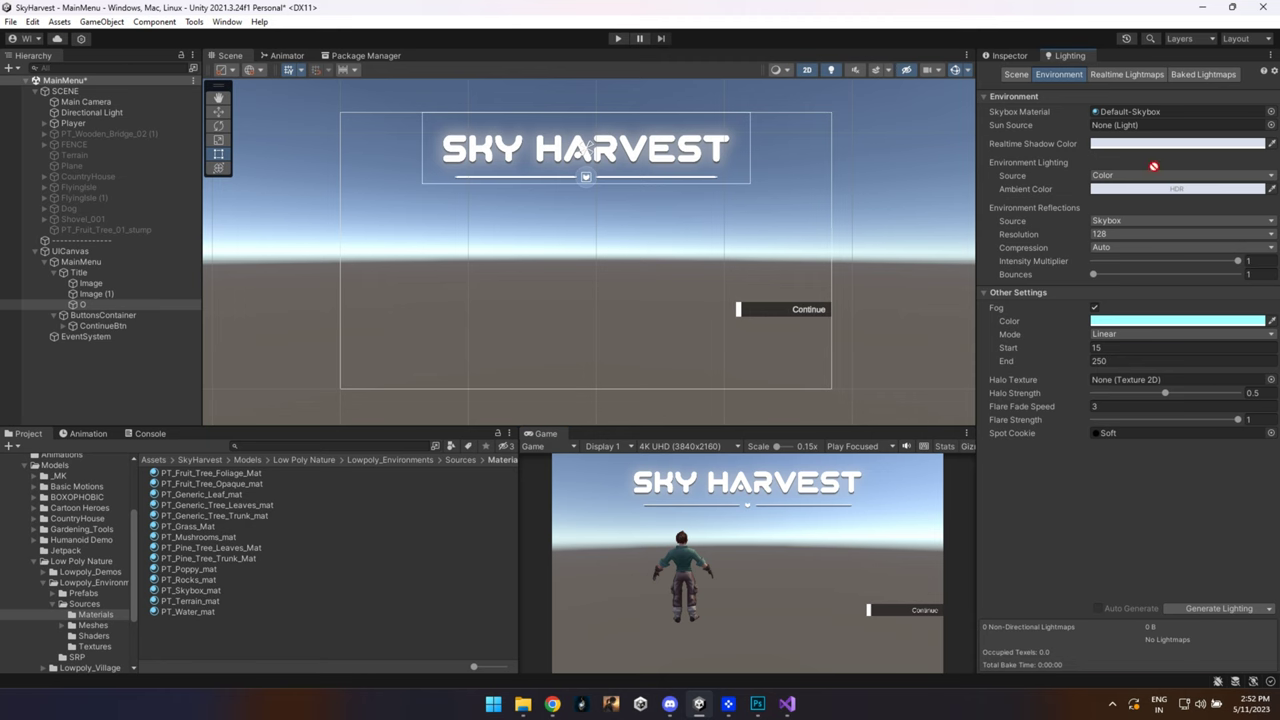
# Step: In the Unity MainMenu scene, assign PT_Skybox_mat as the environment's skybox material and save the scene
pyautogui.moveTo(1153, 166); pyautogui.dragTo(1128, 117)
pyautogui.hotkey('ctrl', 's')
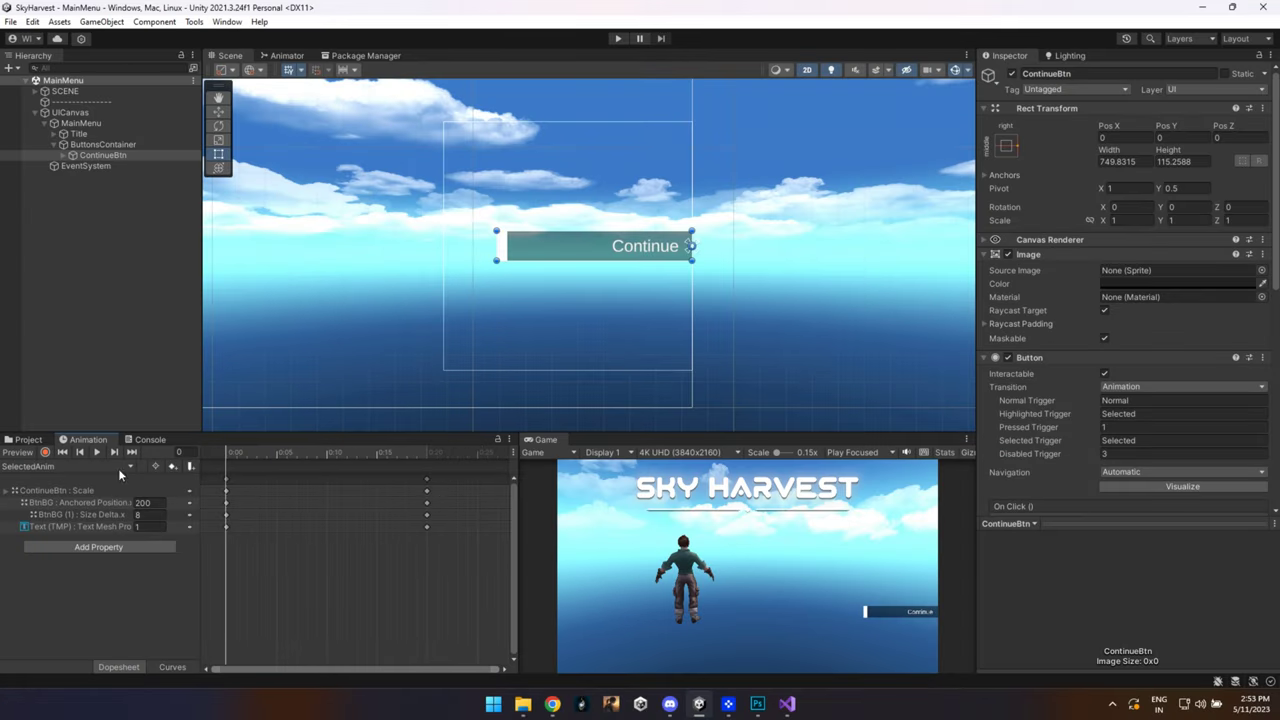
# Step: Scrub through ContinueBtn's SelectedAnim clip, end the preview and open the button's animator controller graph
pyautogui.moveTo(234, 456); pyautogui.dragTo(30, 491)
pyautogui.click(18, 453)
pyautogui.click(287, 55)
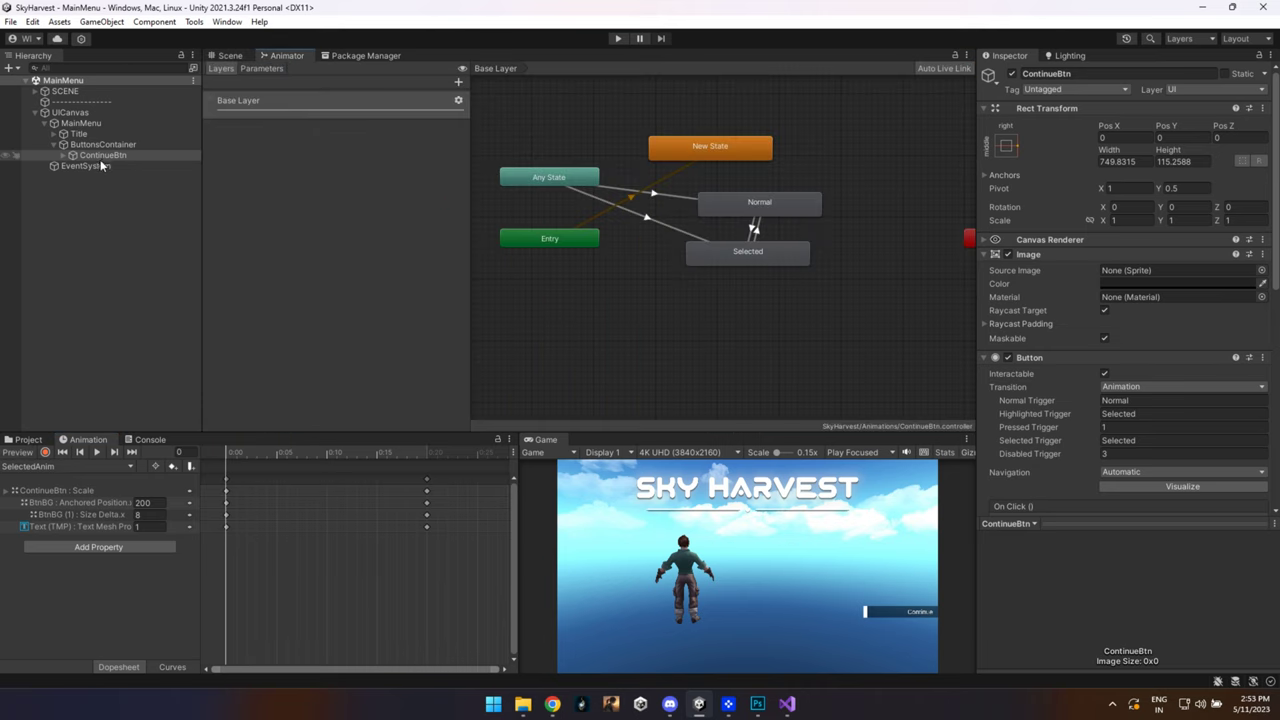
# Step: Examine ContinueBtn's Button animation triggers and the matching Normal, Selected, 1, 2 and 3 parameters in its animator controller
pyautogui.click(103, 155)
pyautogui.scroll(-4, 1092, 238)
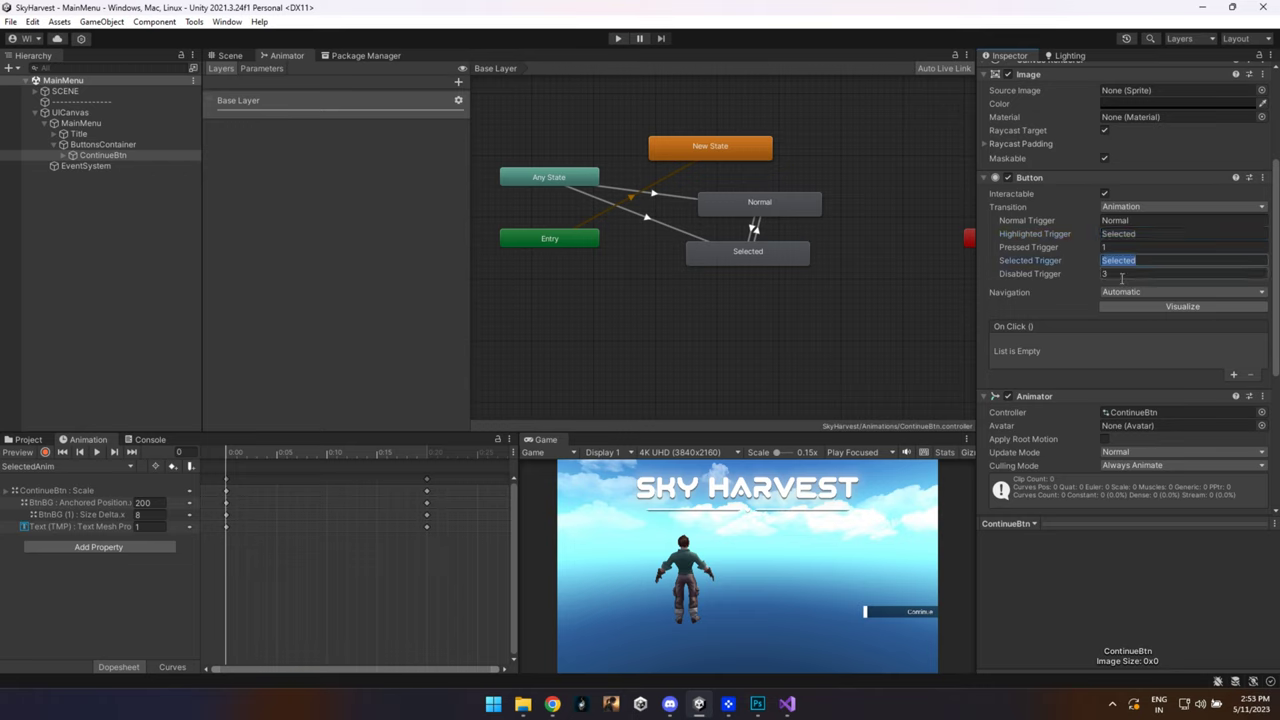
pyautogui.click(262, 68)
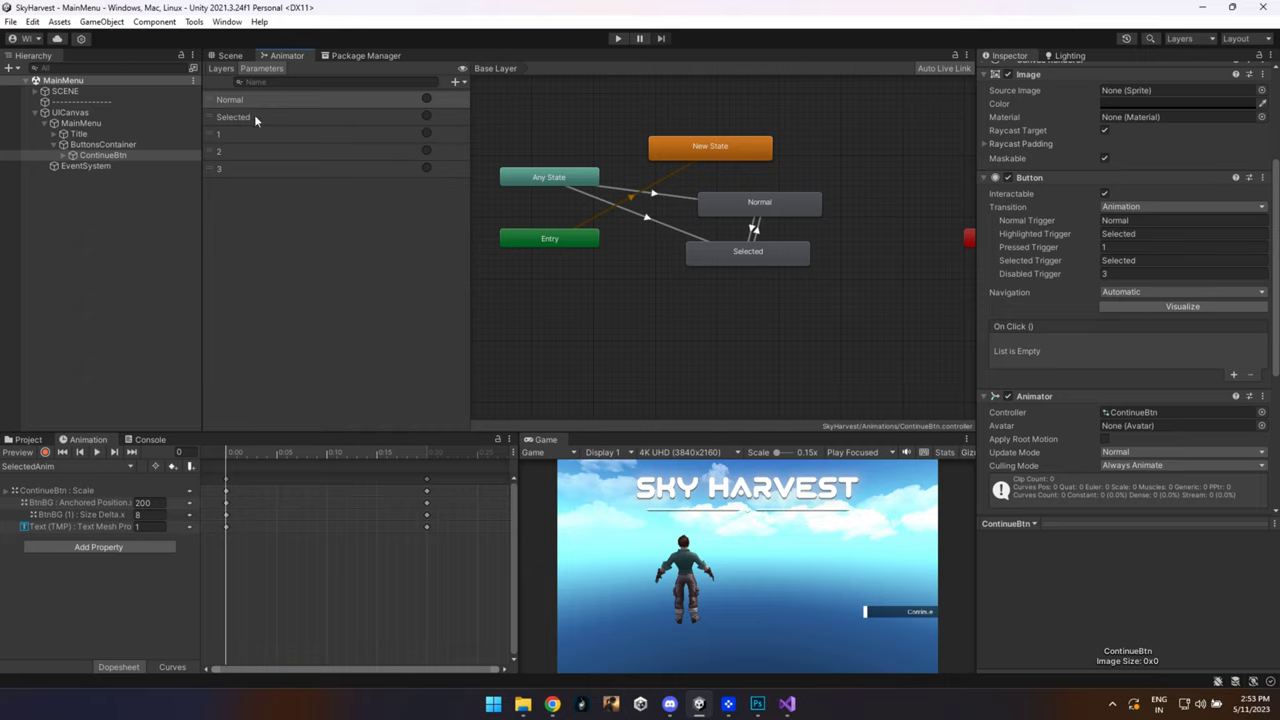
pyautogui.click(255, 117)
pyautogui.click(256, 135)
pyautogui.click(260, 153)
pyautogui.click(264, 171)
pyautogui.click(221, 72)
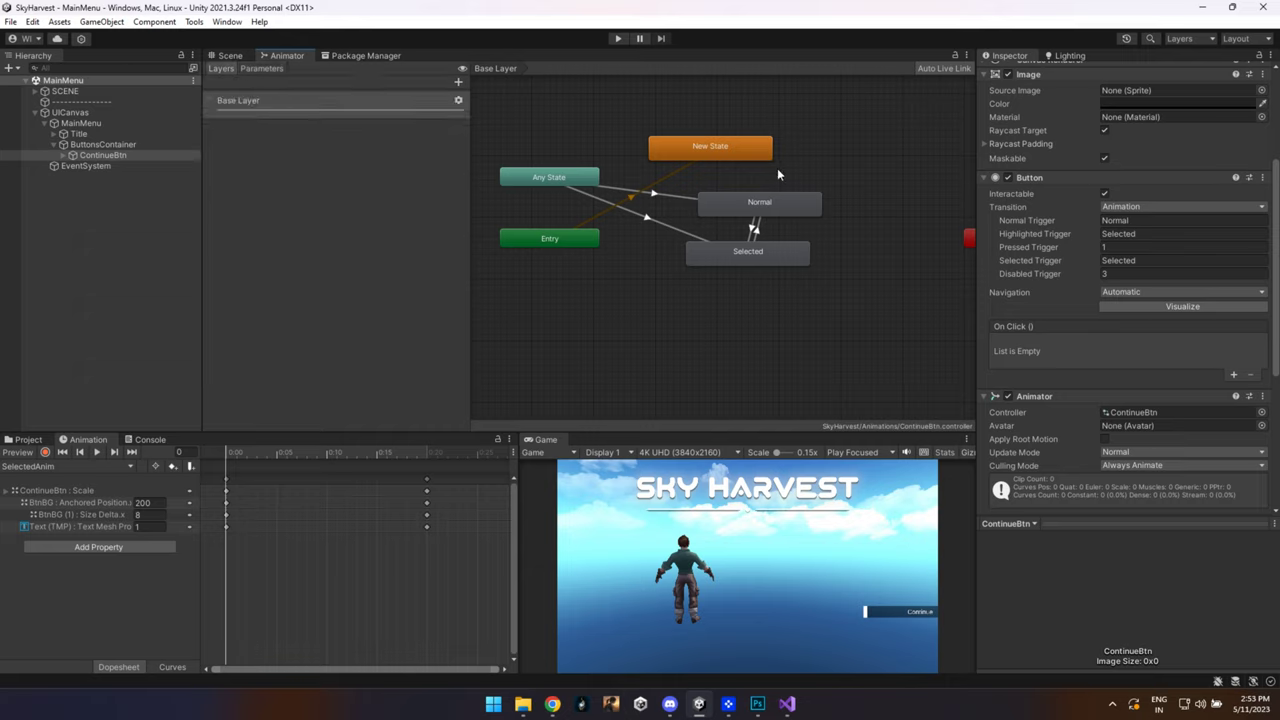
# Step: Inspect the conditions of the transitions from Any State to Normal and Selected, and of those between Normal and Selected
pyautogui.scroll(3, 777, 168)
pyautogui.scroll(-2, 686, 201)
pyautogui.moveTo(649, 207); pyautogui.dragTo(700, 204, button='middle')
pyautogui.click(660, 200)
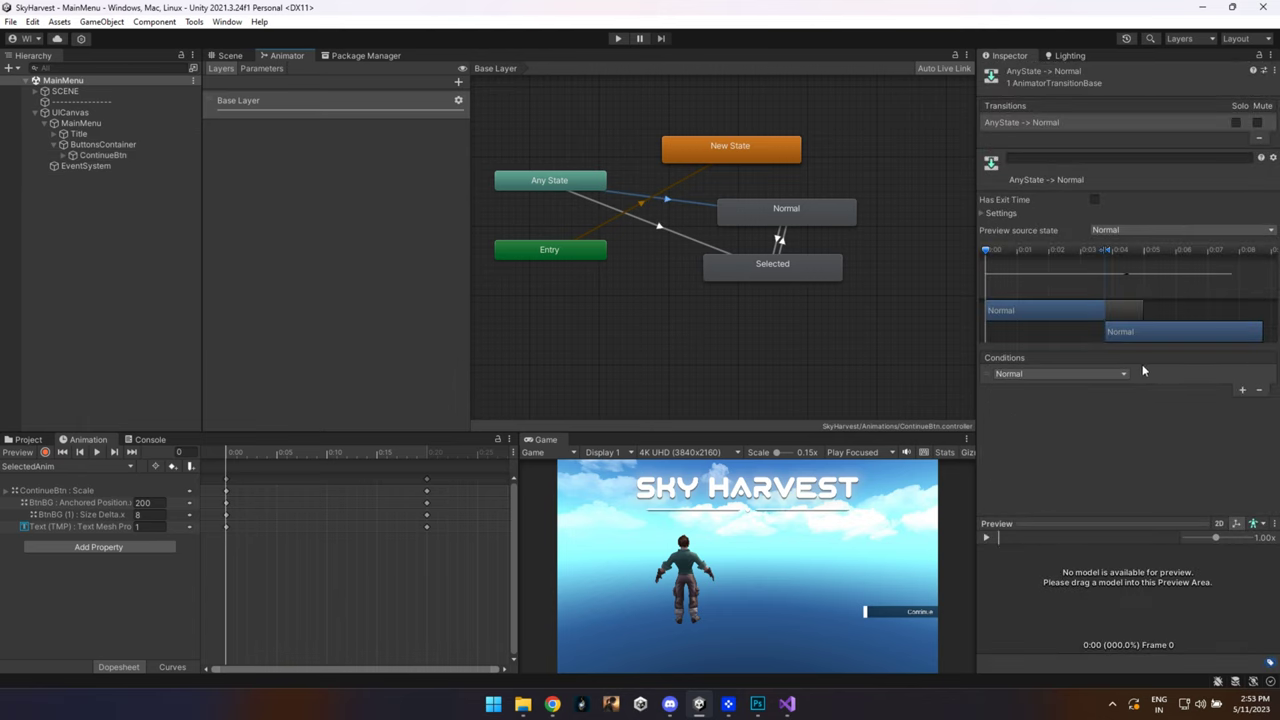
pyautogui.click(655, 227)
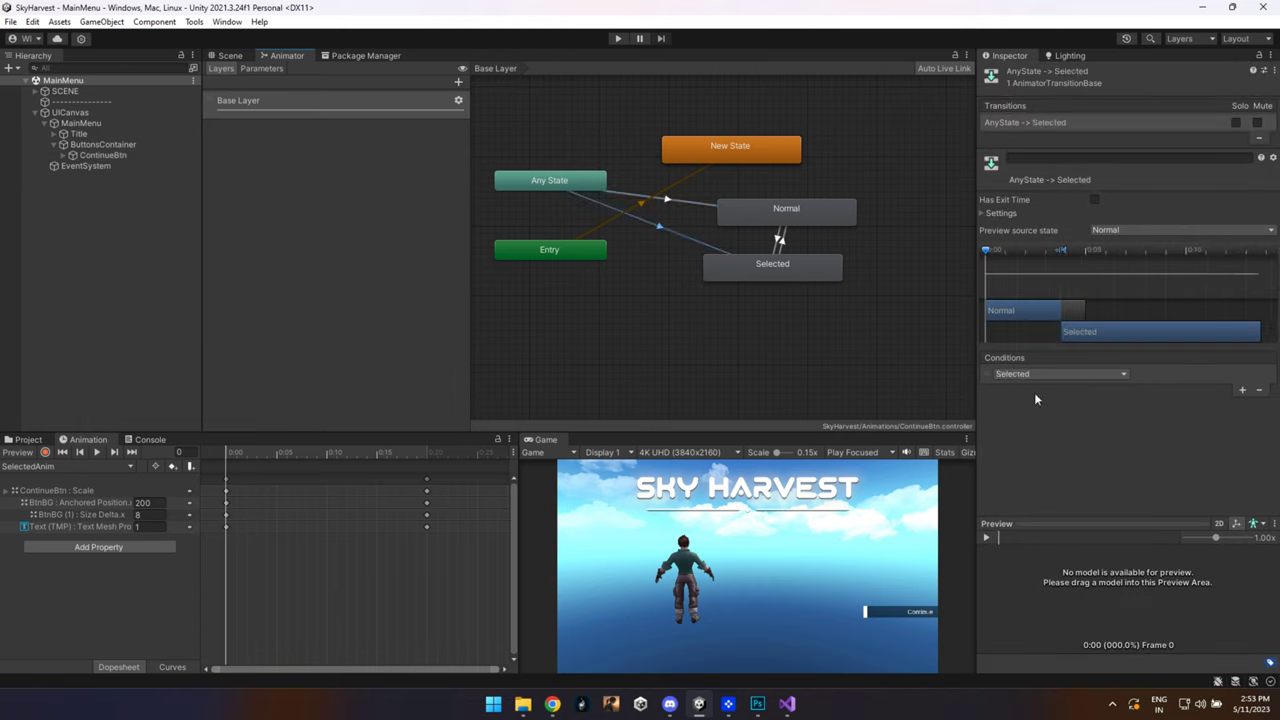
pyautogui.click(779, 239)
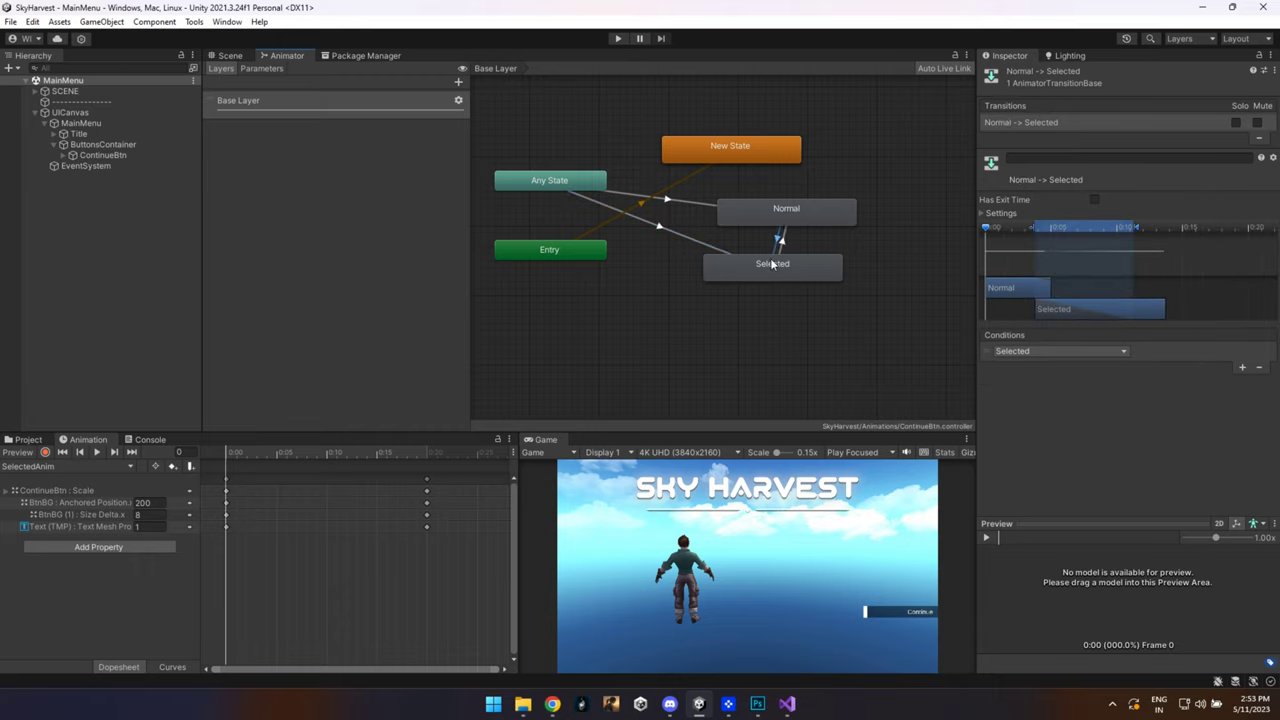
pyautogui.click(777, 242)
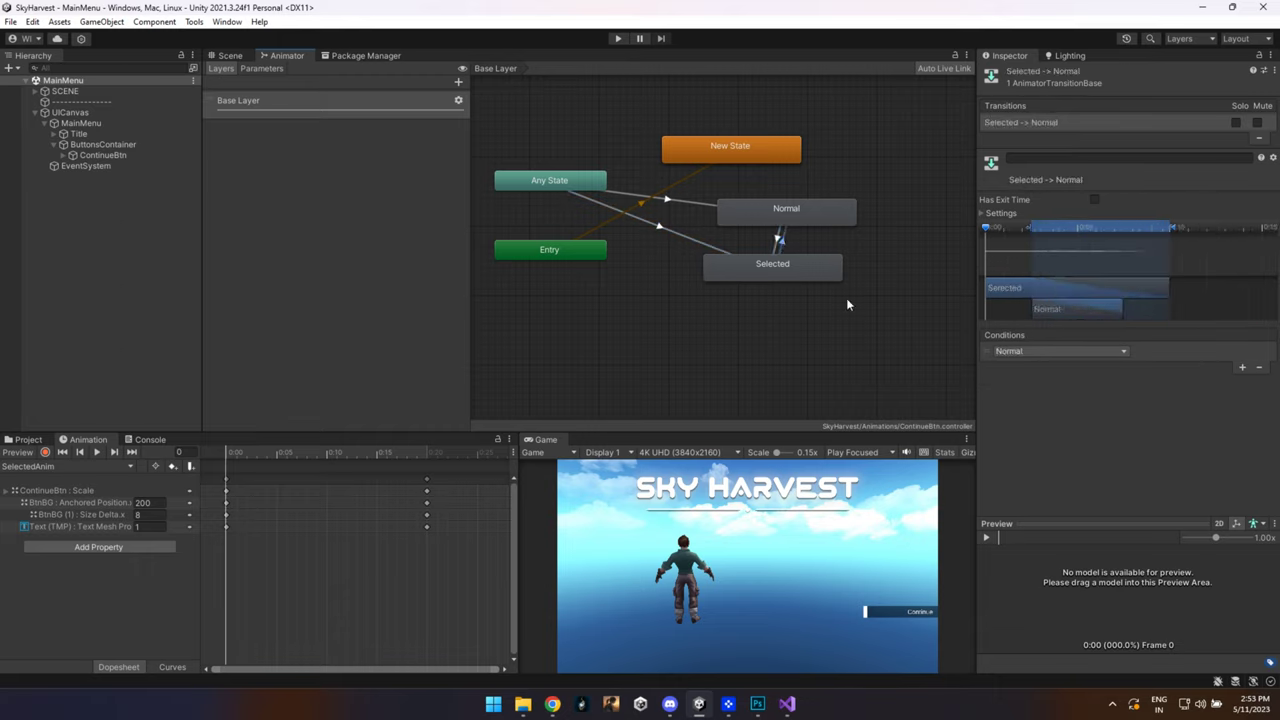
# Step: Review the motion clip and speed of the Selected and Normal states while previewing SelectedAnim on the timeline
pyautogui.click(751, 272)
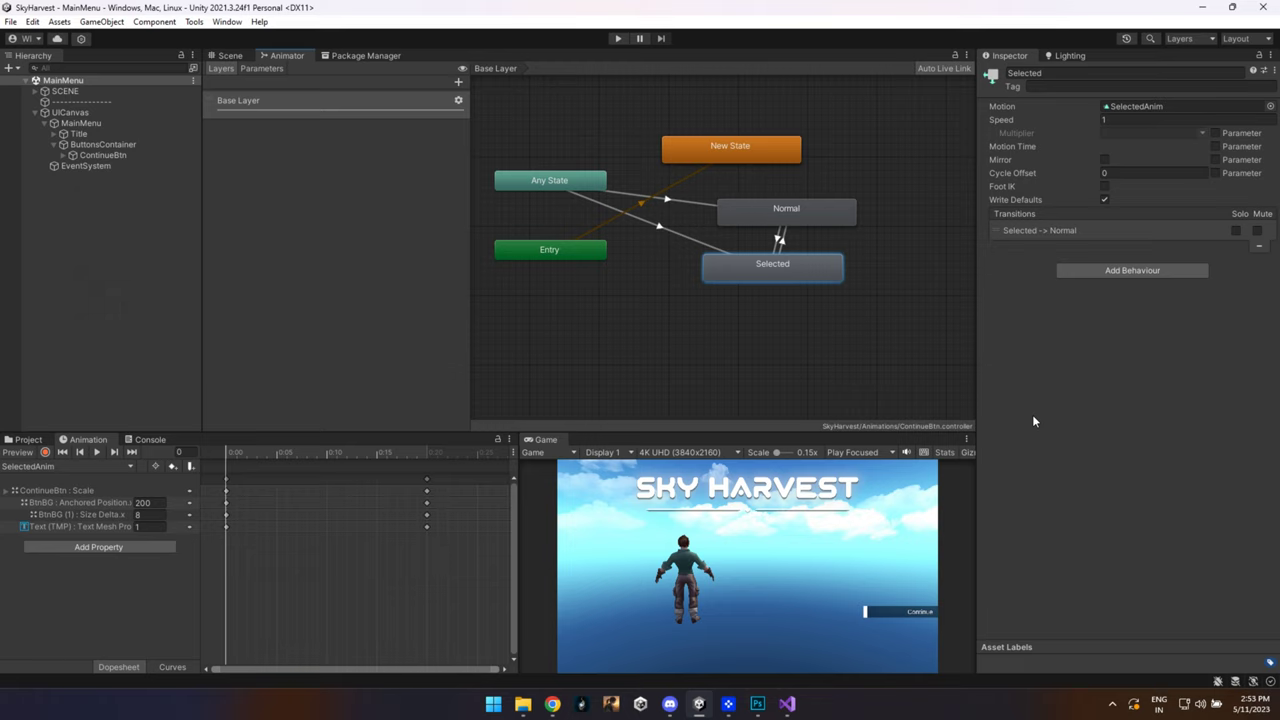
pyautogui.press('space')
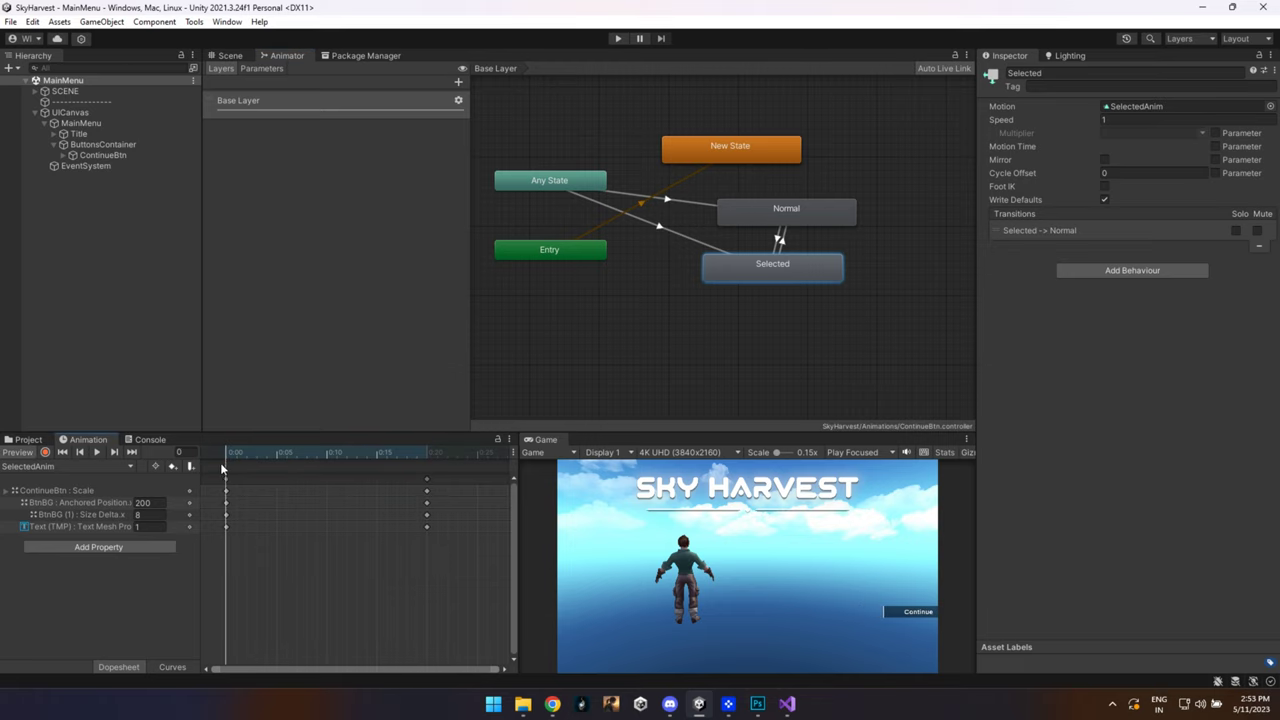
pyautogui.click(793, 220)
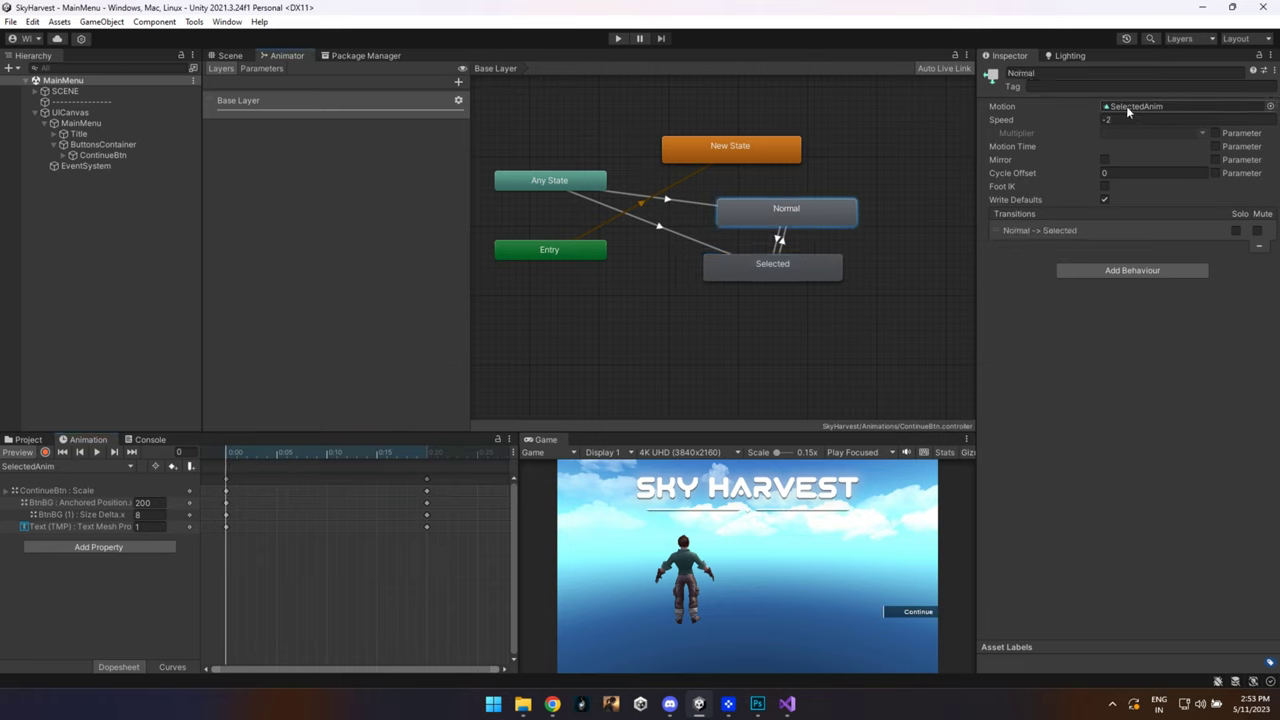
pyautogui.click(467, 459)
# Step: Duplicate ContinueBtn in the ButtonsContainer and place the copy directly below the original at Pos Y -129
pyautogui.click(30, 440)
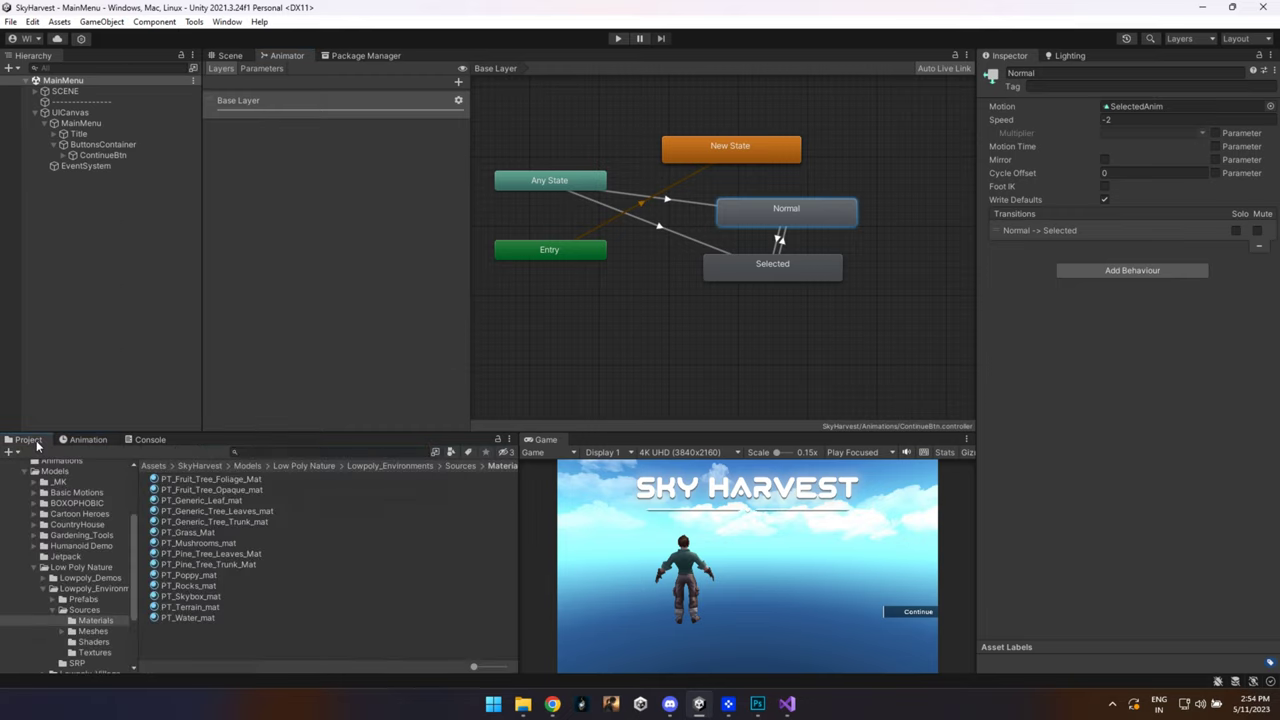
pyautogui.click(230, 56)
pyautogui.click(103, 155)
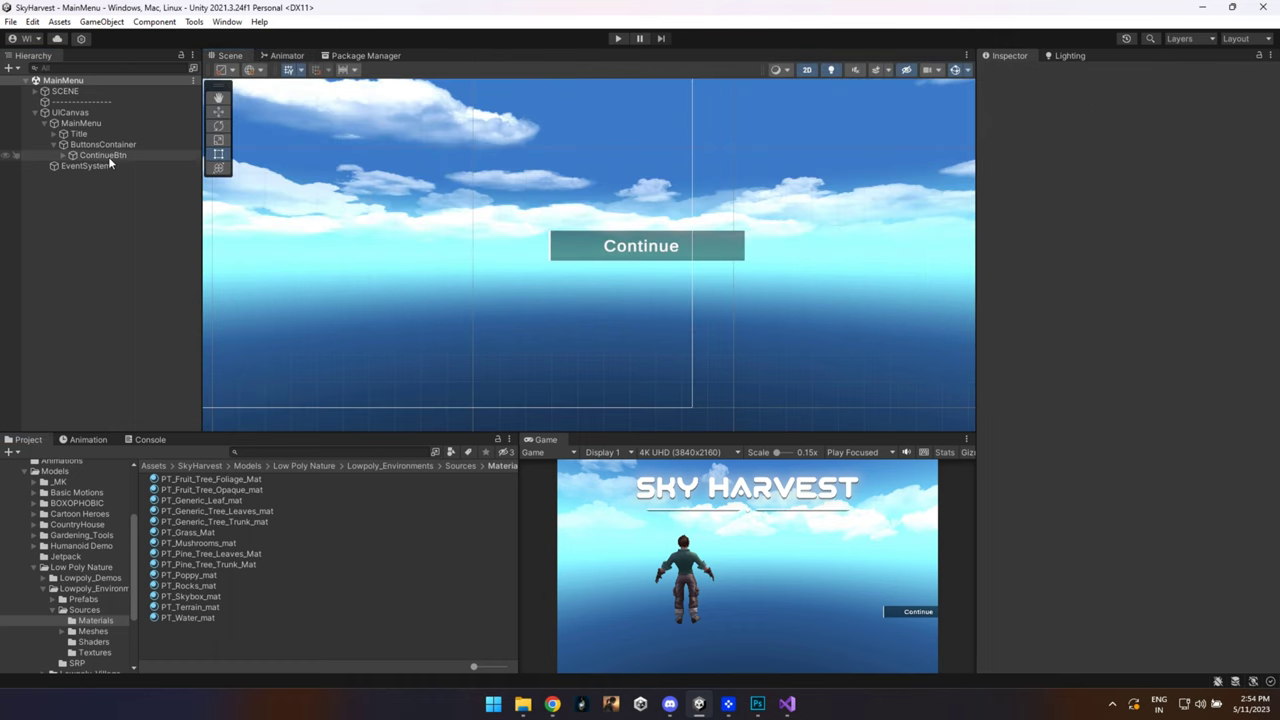
pyautogui.press('f')
pyautogui.hotkey('ctrl', 'd')
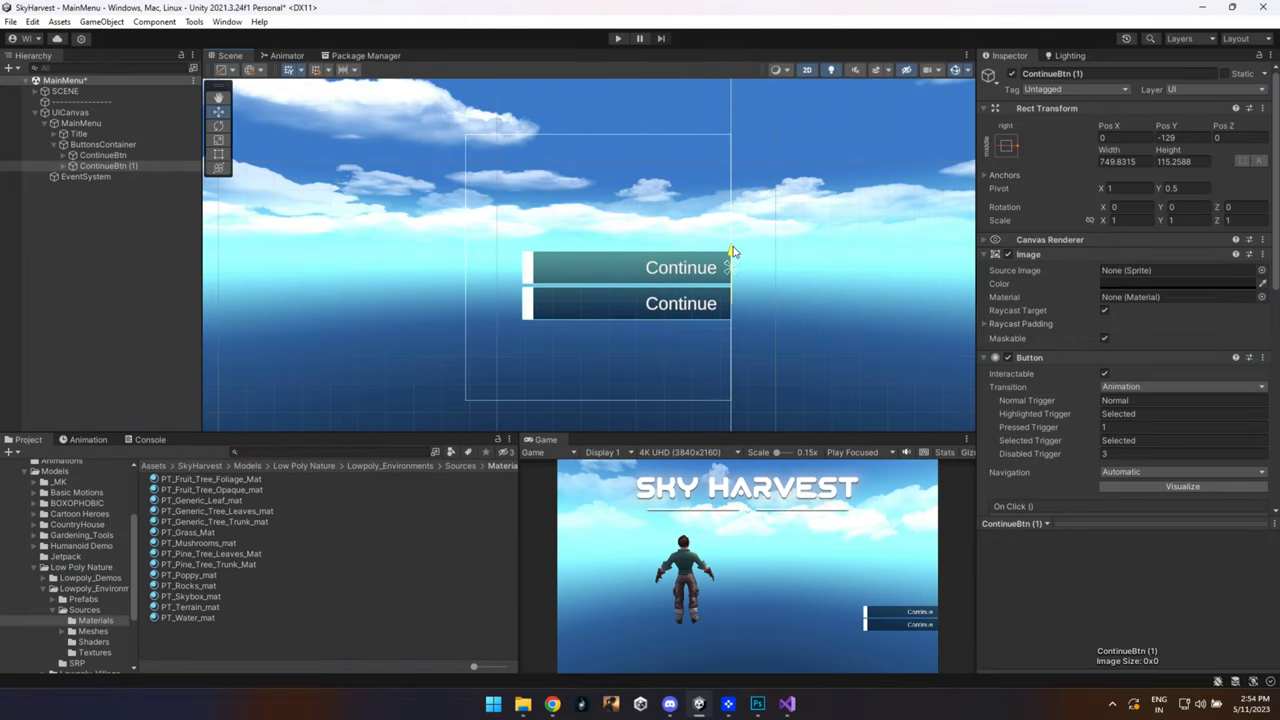
# Step: Add two more copies of the button stacked evenly below, the last one at Pos Y -397, and save the scene
pyautogui.hotkey('ctrl', 'd')
pyautogui.hotkey('ctrl', 'd')
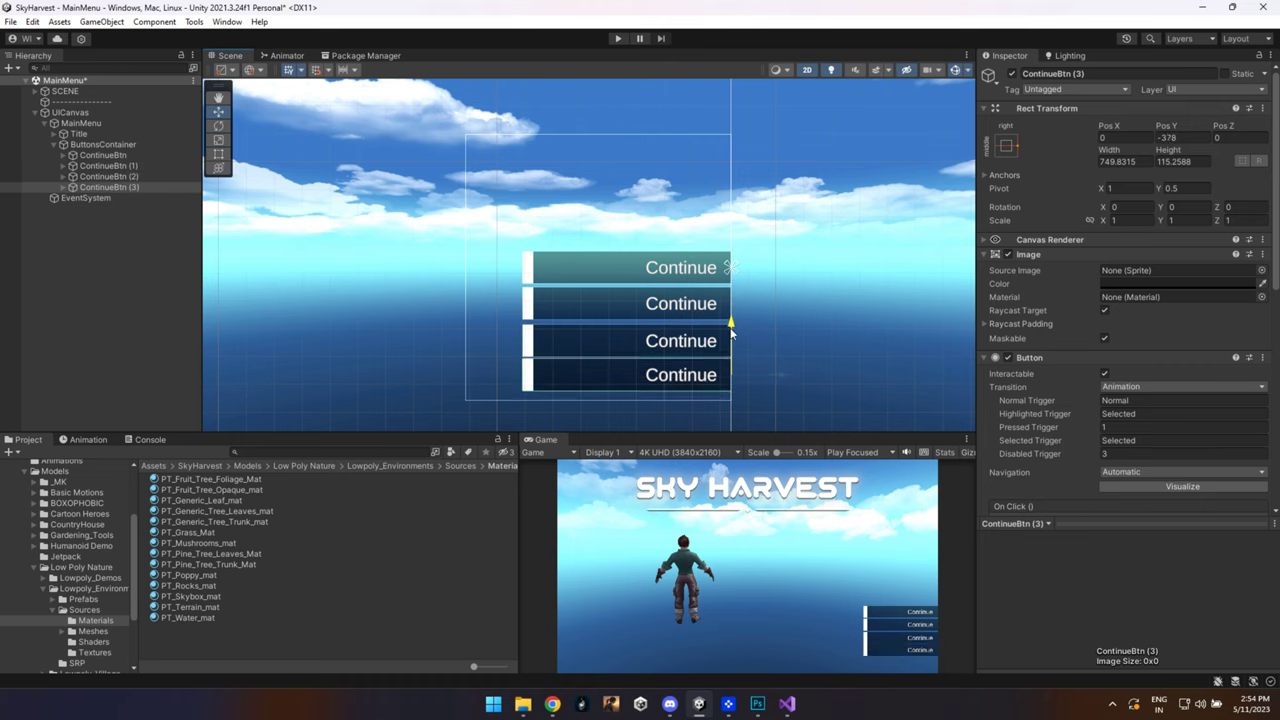
pyautogui.moveTo(731, 336); pyautogui.dragTo(731, 335)
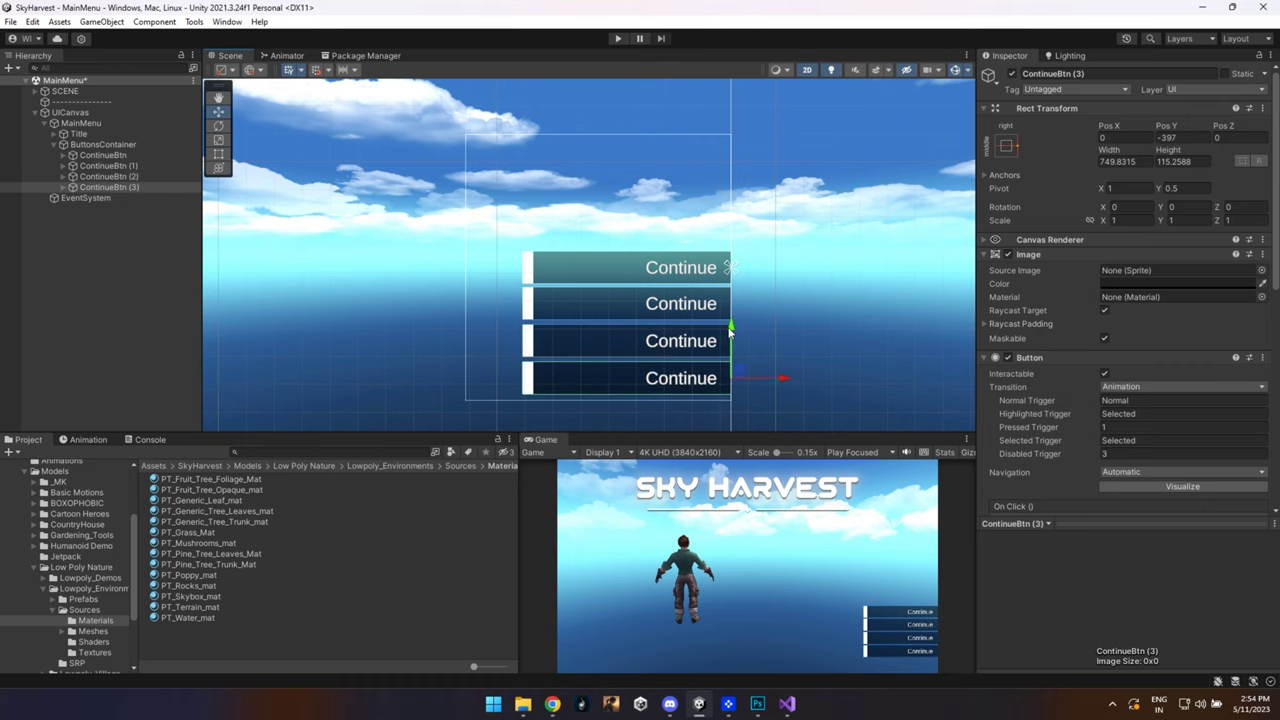
pyautogui.hotkey('ctrl', 's')
# Step: Run the scene in Play mode and move the selection through the four menu buttons to test their animation
pyautogui.scroll(-2, 743, 246)
pyautogui.moveTo(744, 243); pyautogui.dragTo(746, 218, button='middle')
pyautogui.click(617, 38)
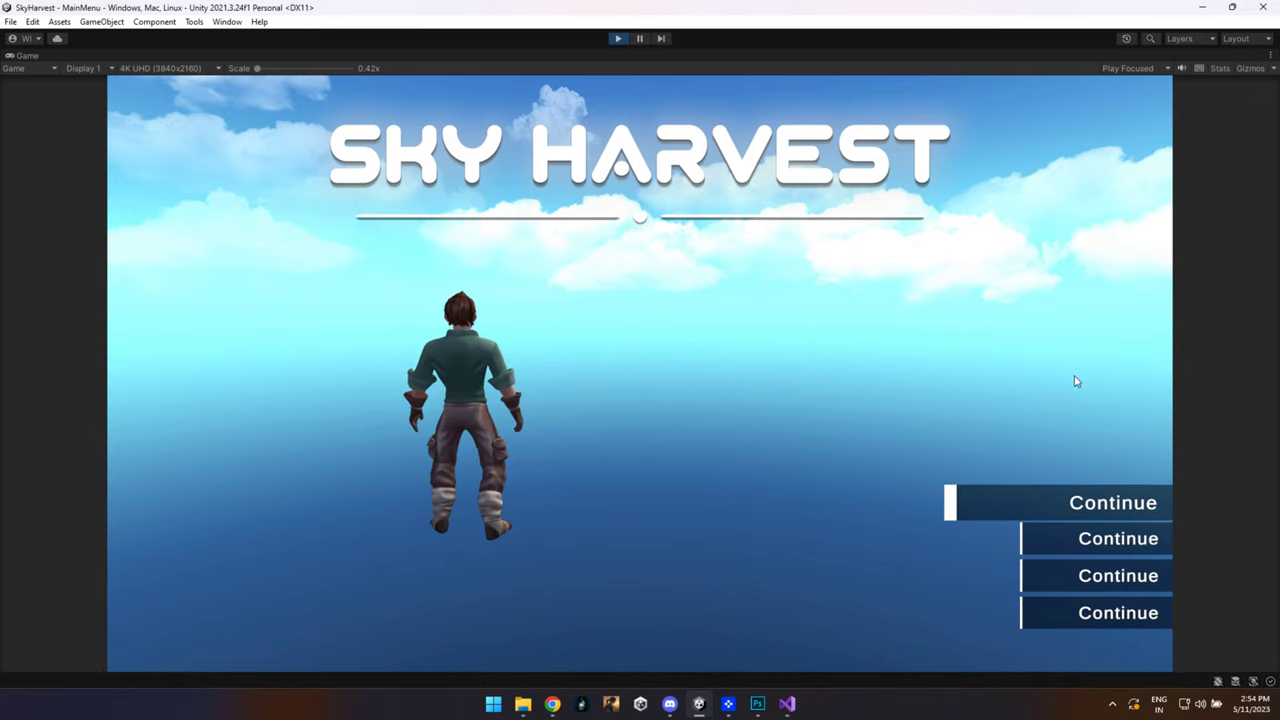
pyautogui.press('Down')
pyautogui.press('Down')
pyautogui.press('Down')
pyautogui.press('Up')
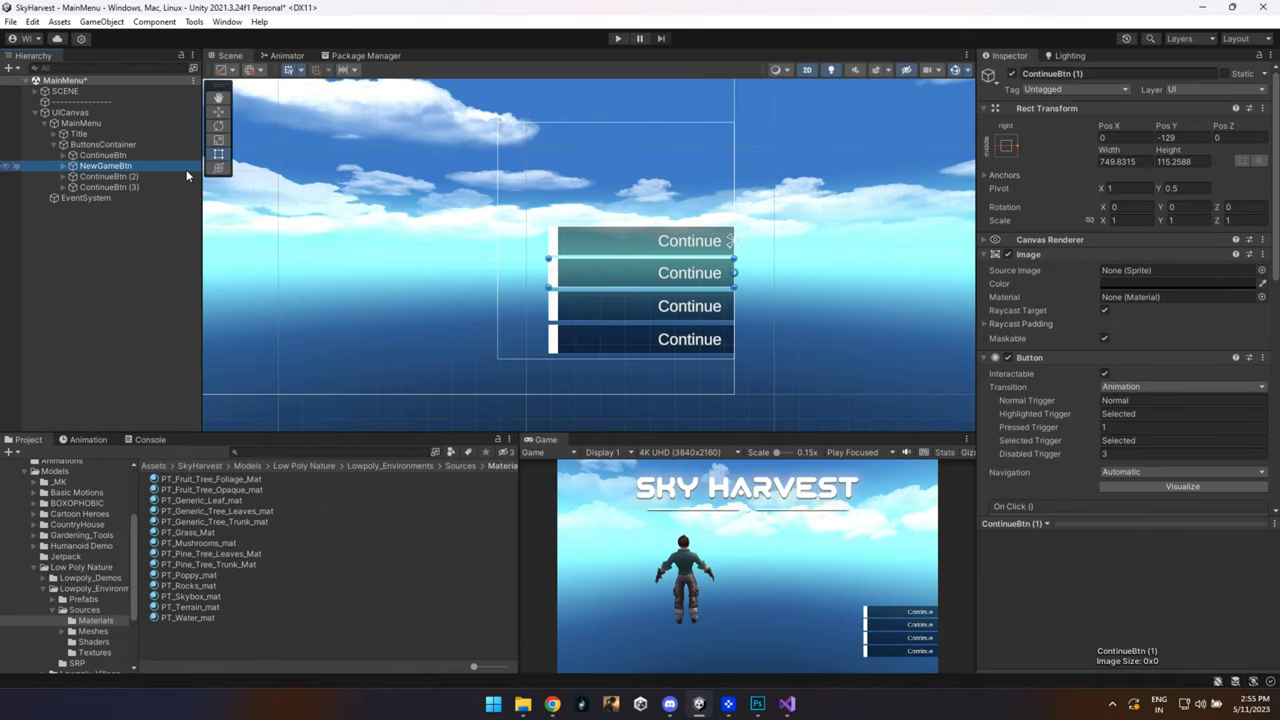
# Step: Change the text of NewGameBtn to "New Game"
pyautogui.click(188, 175)
pyautogui.press('F2')
pyautogui.click(63, 166)
pyautogui.click(110, 187)
pyautogui.click(1122, 309)
pyautogui.write('NewGame')
pyautogui.press('Left')
# Step: Rename ContinueBtn (2) and relabel the last two menu buttons as Options and Quit
pyautogui.click(63, 208)
pyautogui.click(143, 212)
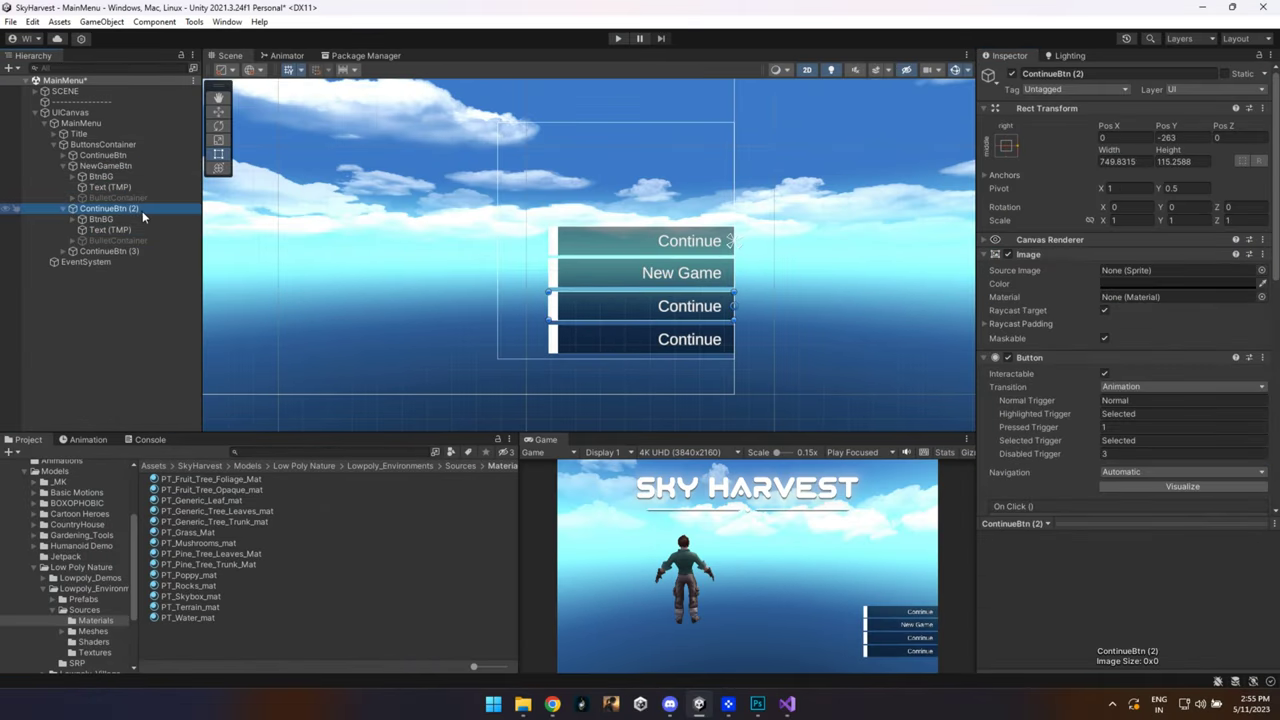
pyautogui.press('F2')
pyautogui.press('End')
pyautogui.press('BackSpace')
pyautogui.press('BackSpace')
pyautogui.press('BackSpace')
pyautogui.press('BackSpace')
pyautogui.press('Home')
pyautogui.press('Delete')
pyautogui.press('Delete')
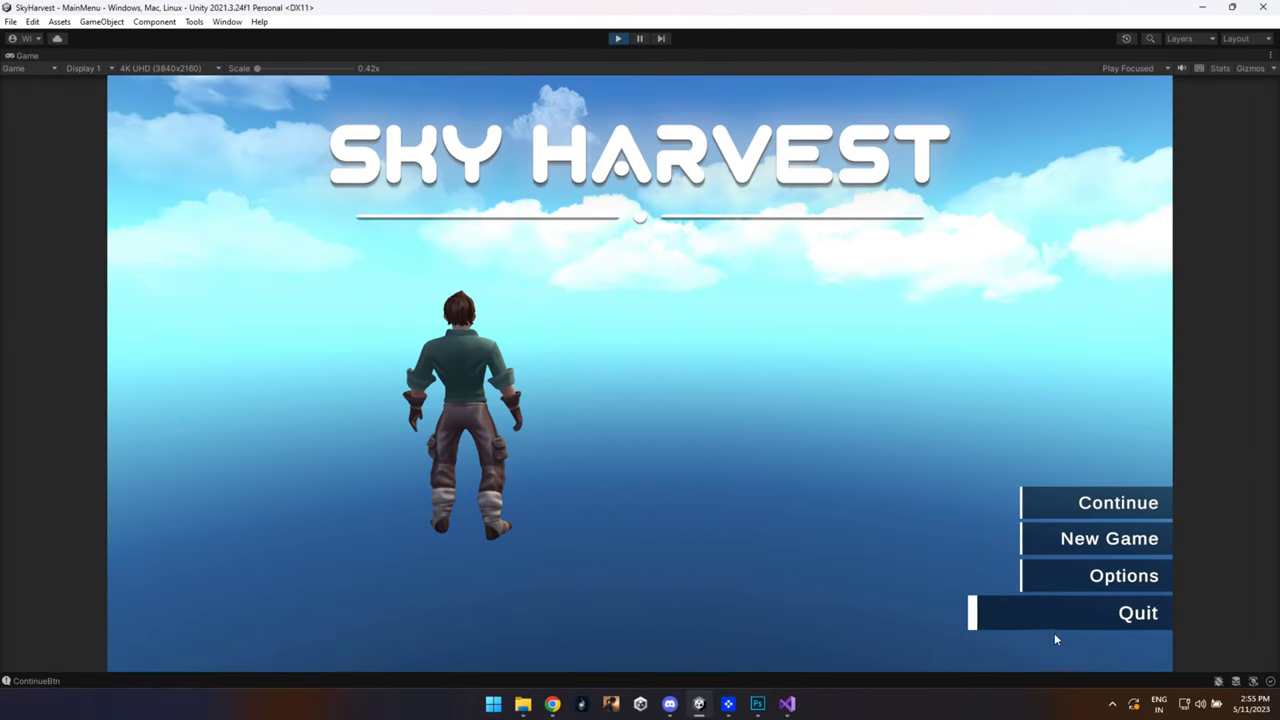
# Step: Run the menu in Play mode and move the selection repeatedly through Continue, New Game, Options and Quit to check their animation
pyautogui.press('Down')
pyautogui.press('Down')
pyautogui.press('Down')
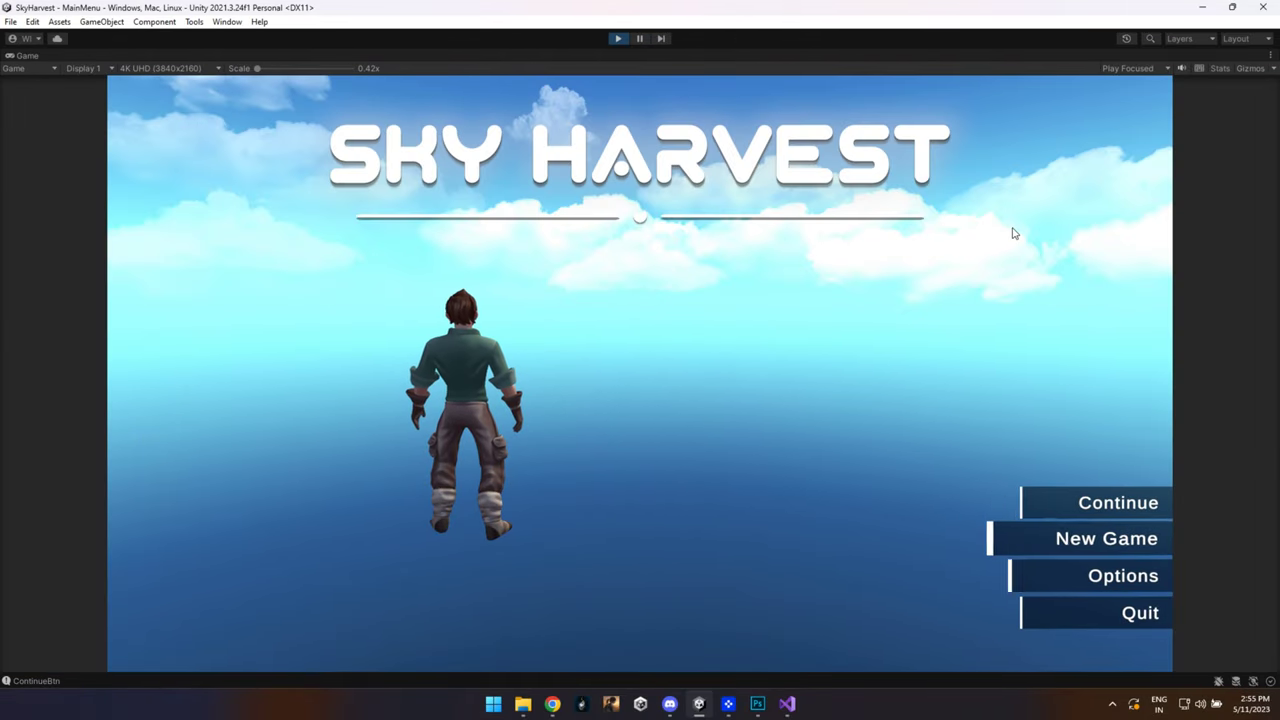
pyautogui.press('Up')
pyautogui.press('Up')
pyautogui.press('Up')
pyautogui.press('Down')
pyautogui.press('Down')
pyautogui.press('Down')
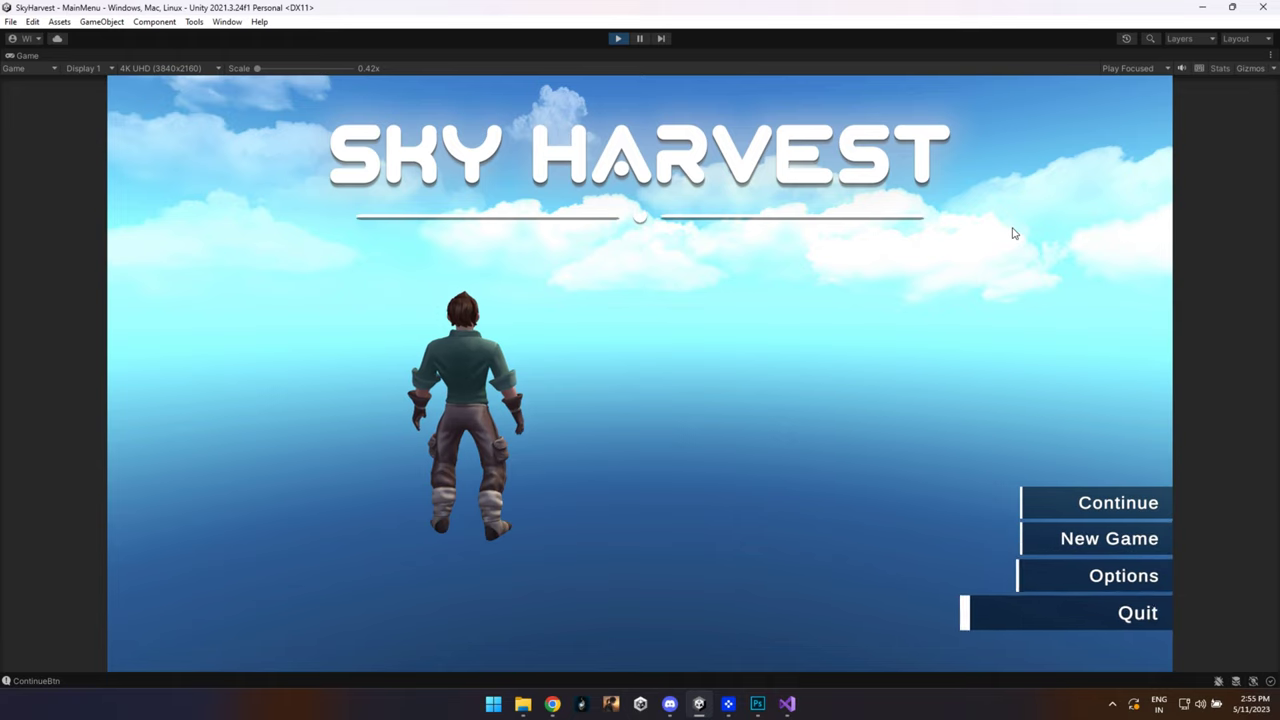
pyautogui.press('Up')
pyautogui.press('Up')
pyautogui.press('Up')
pyautogui.press('Down')
pyautogui.press('Down')
pyautogui.press('Down')
pyautogui.press('Up')
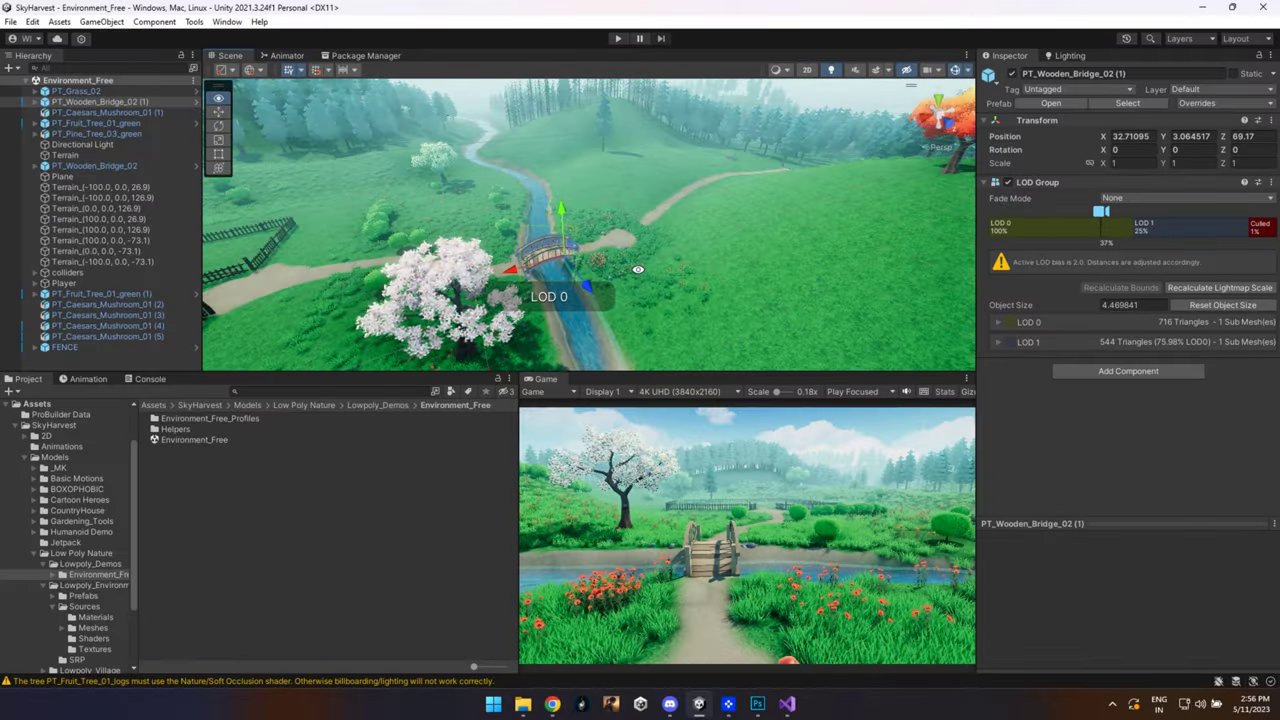
# Step: In the Environment_Free scene, select the wooden bridge, fruit tree, terrain, water plane and fence together
pyautogui.click(190, 405)
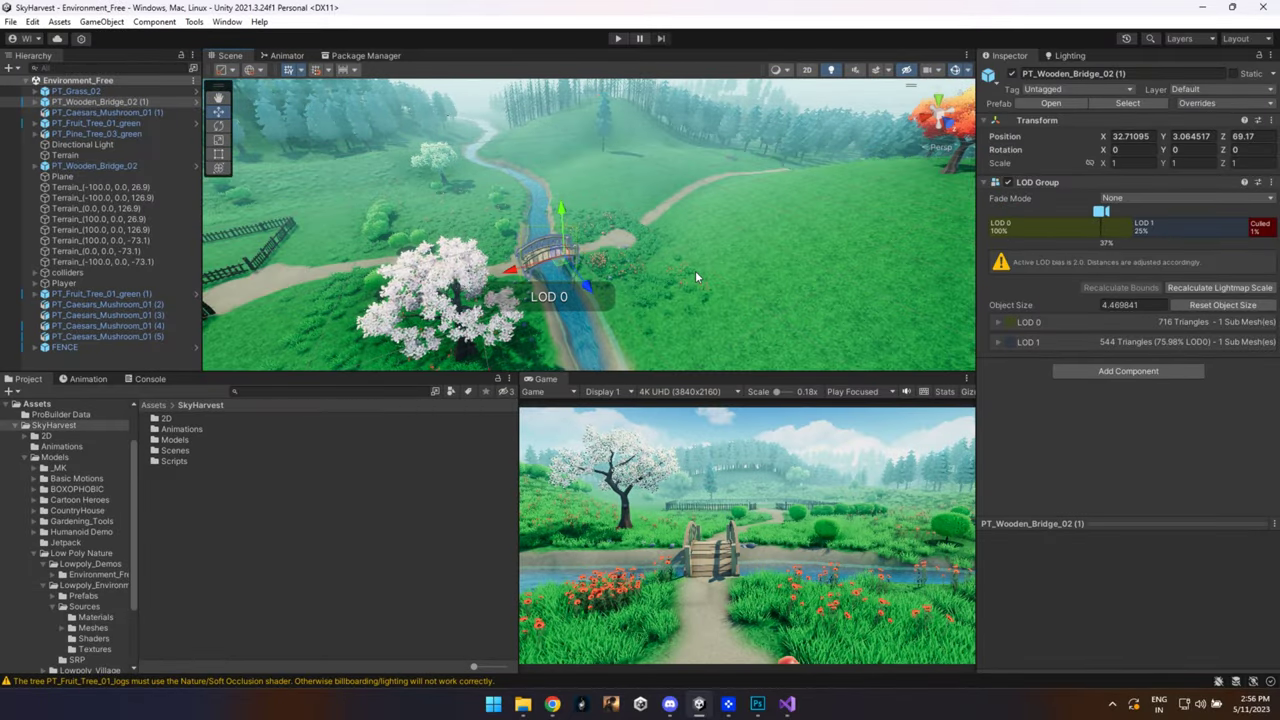
pyautogui.click(695, 270)
pyautogui.moveTo(615, 158); pyautogui.dragTo(575, 215)
pyautogui.hotkey('ctrl', 'z')
pyautogui.keyDown('shift'); pyautogui.click(548, 262); pyautogui.keyUp('shift')
pyautogui.keyDown('shift'); pyautogui.click(562, 212); pyautogui.keyUp('shift')
pyautogui.hotkey('ctrl', 'z')
pyautogui.keyDown('shift'); pyautogui.click(425, 245); pyautogui.keyUp('shift')
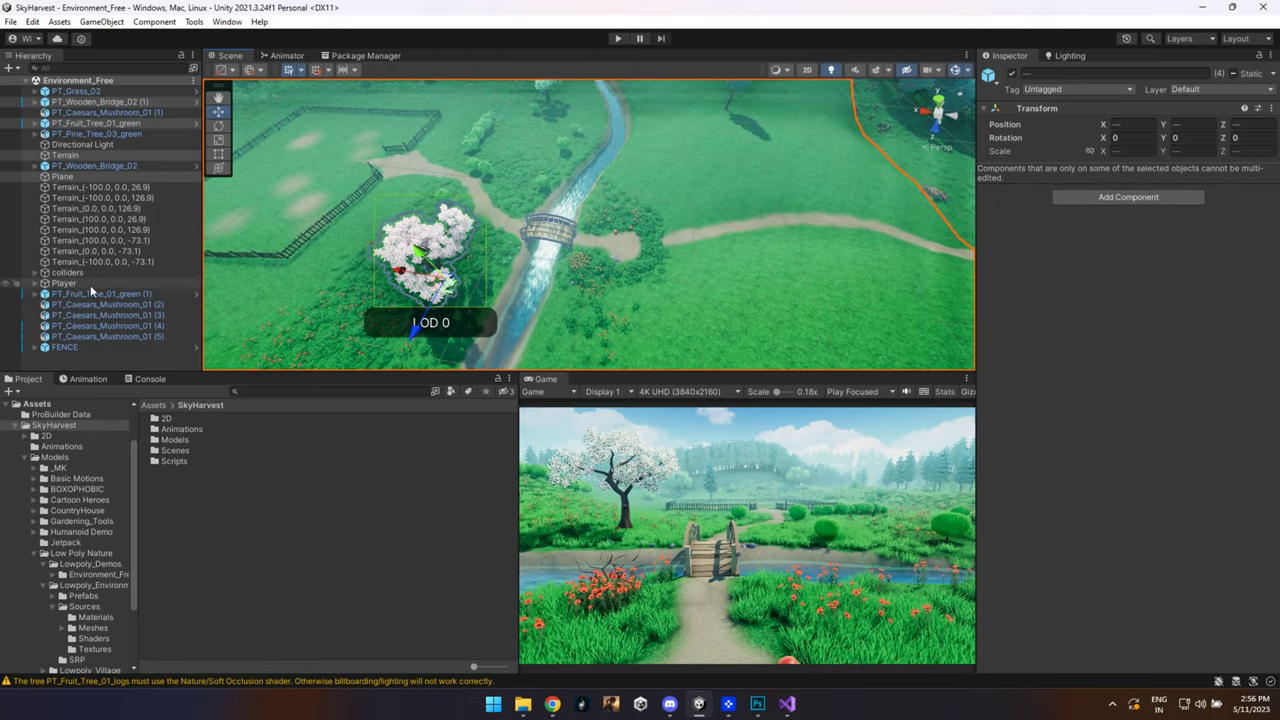
pyautogui.keyDown('shift'); pyautogui.click(382, 196); pyautogui.keyUp('shift')
pyautogui.scroll(3, 518, 295)
pyautogui.scroll(-10, 518, 295)
pyautogui.keyDown('alt'); pyautogui.moveTo(560, 260); pyautogui.dragTo(470, 255); pyautogui.keyUp('alt')
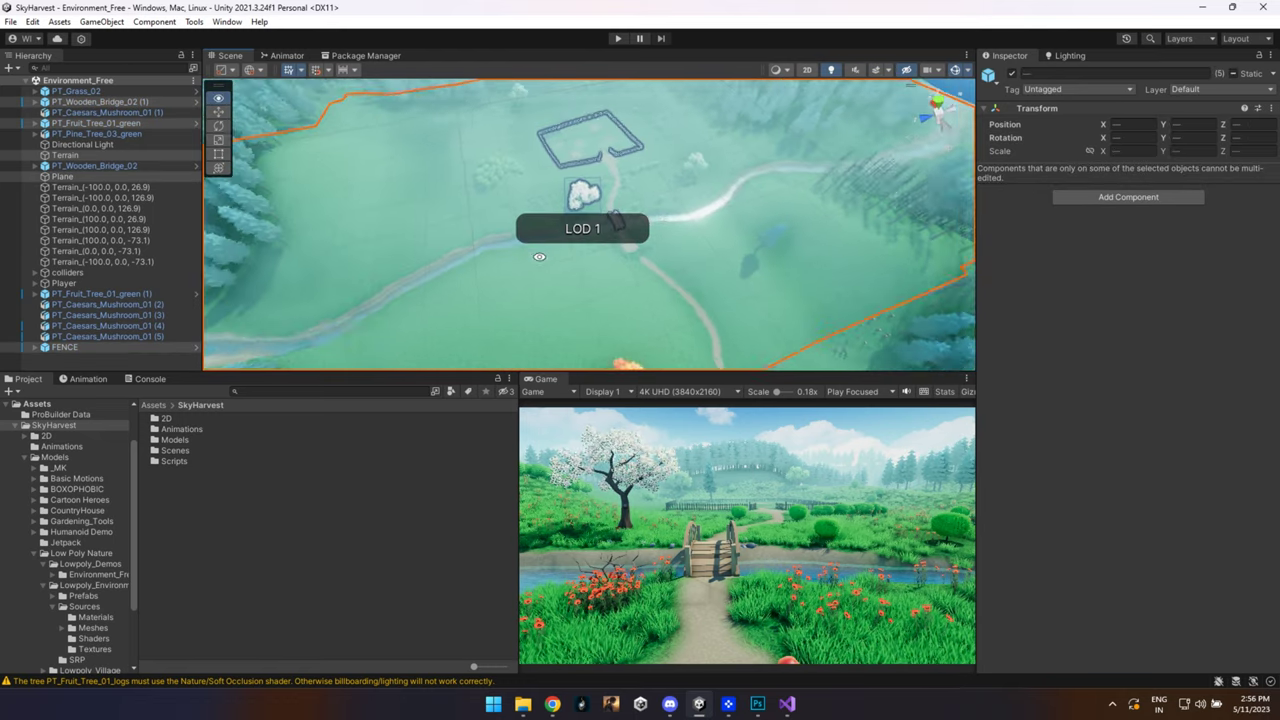
pyautogui.moveTo(505, 175); pyautogui.dragTo(568, 180)
pyautogui.hotkey('ctrl', 'z')
pyautogui.scroll(8, 568, 180)
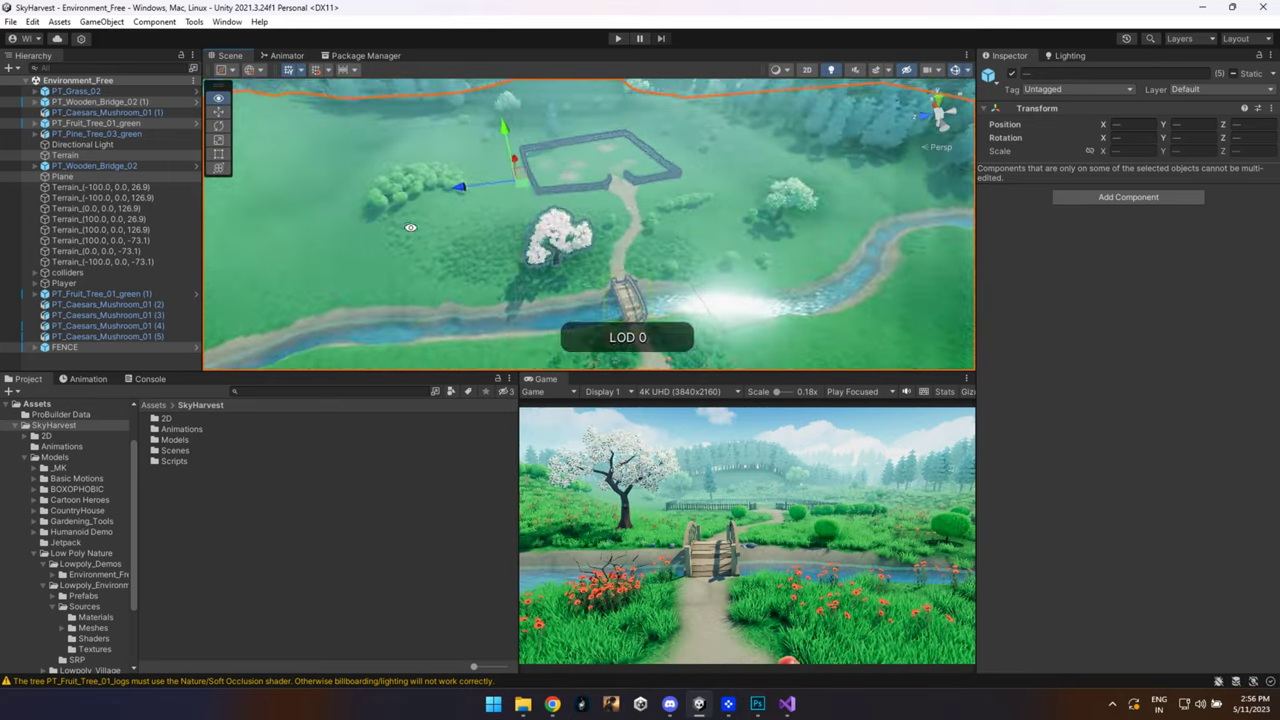
pyautogui.scroll(-2, 568, 180)
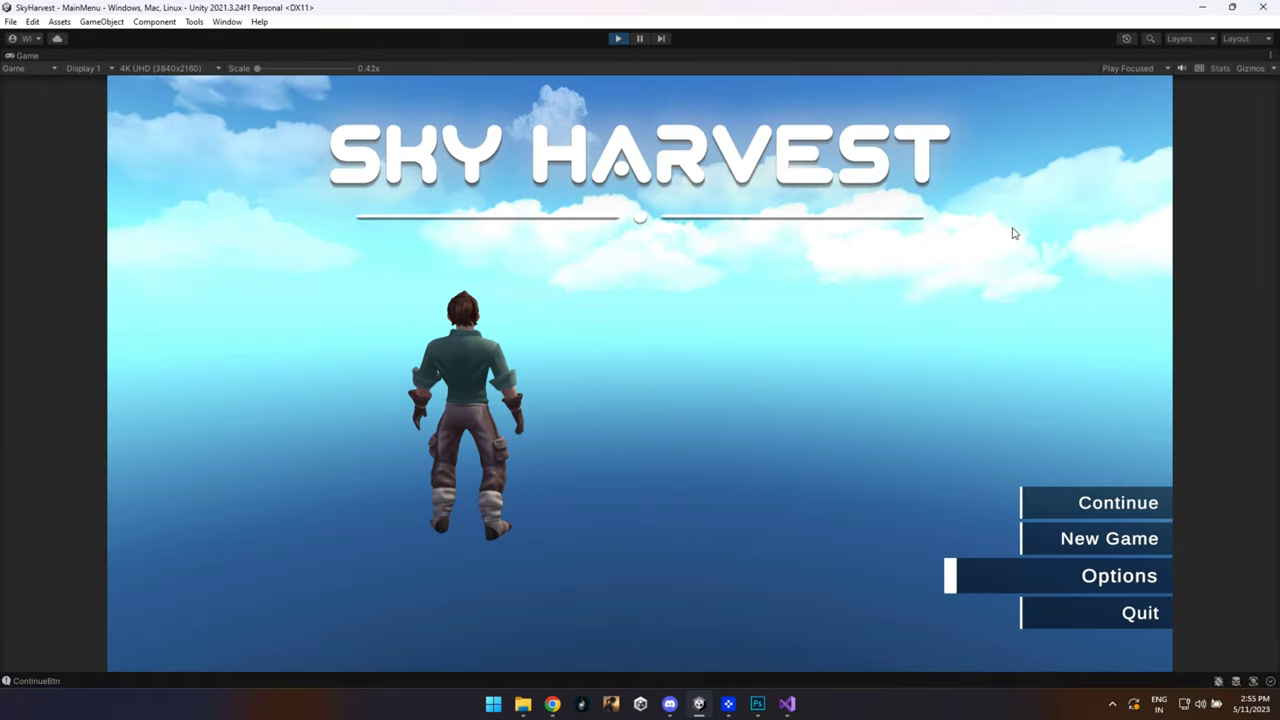
# Step: Test the selection animation of the relabelled menu buttons against the plain sky background
pyautogui.press('Up')
pyautogui.press('Down')
pyautogui.press('Down')
pyautogui.press('Down')
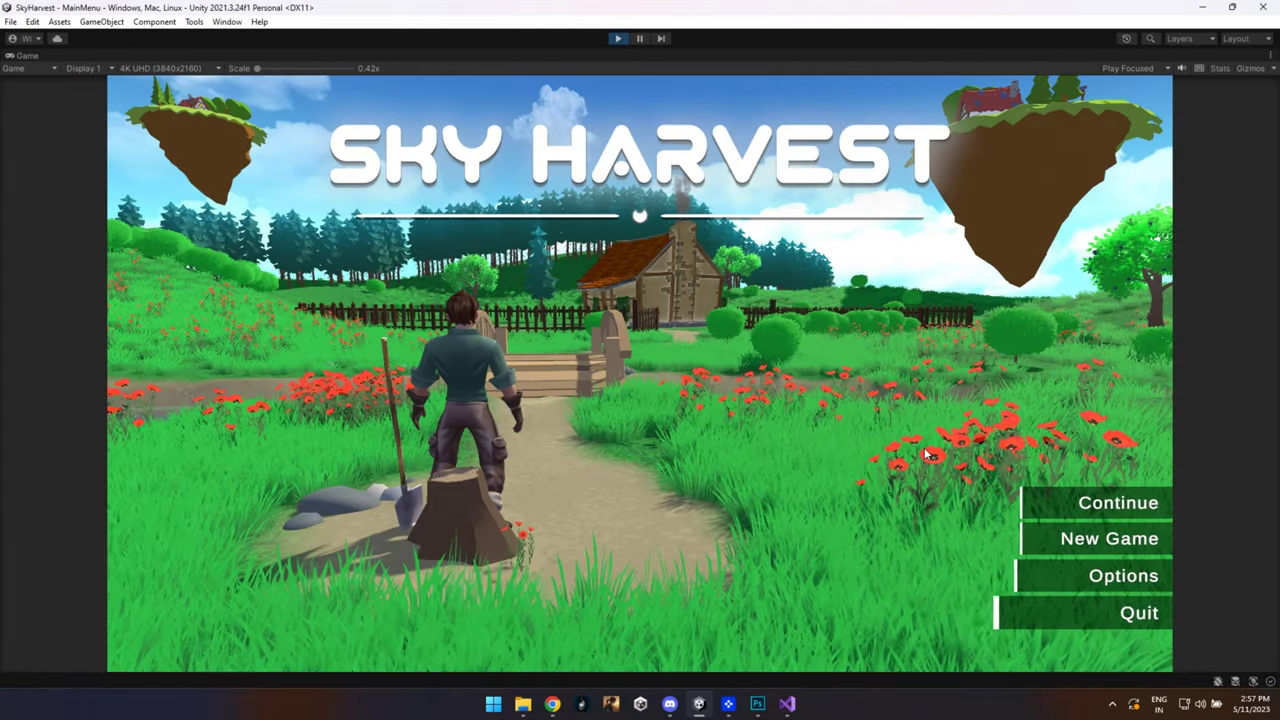
# Step: Preview the menu in Play mode over the meadow environment, moving the selection up and down through the four buttons
pyautogui.press('Down')
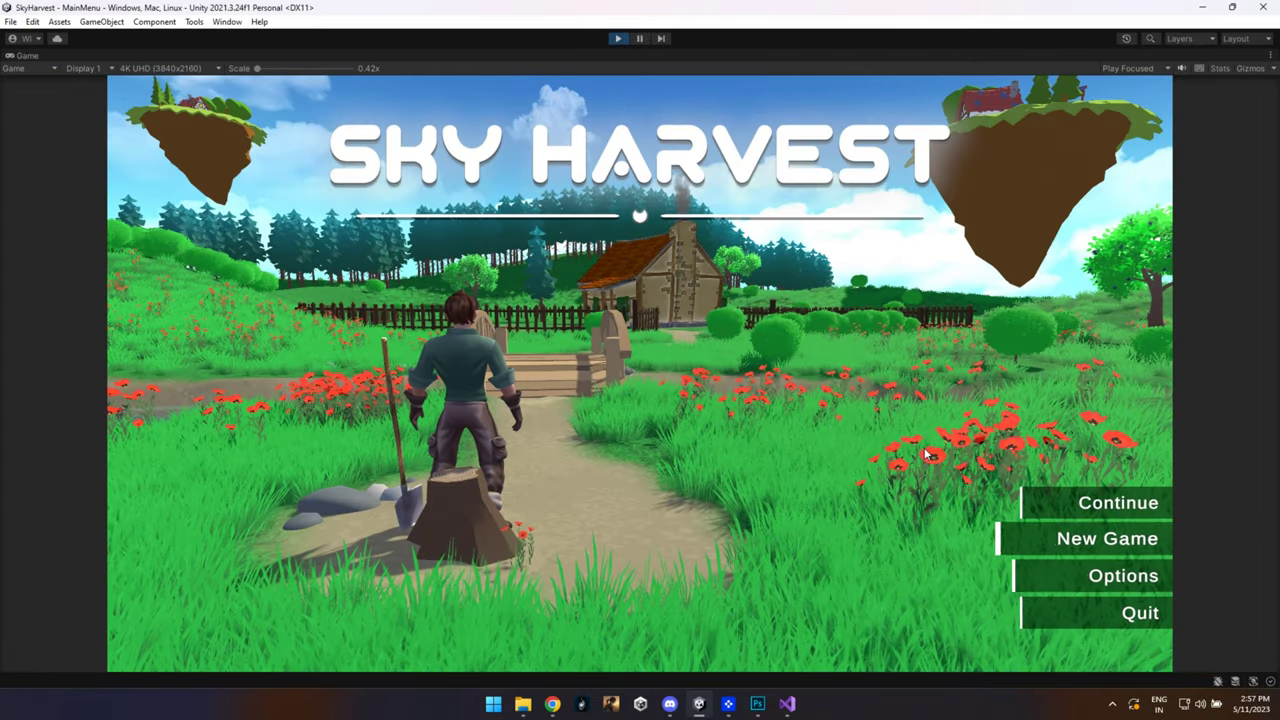
pyautogui.press('Up')
pyautogui.press('Down')
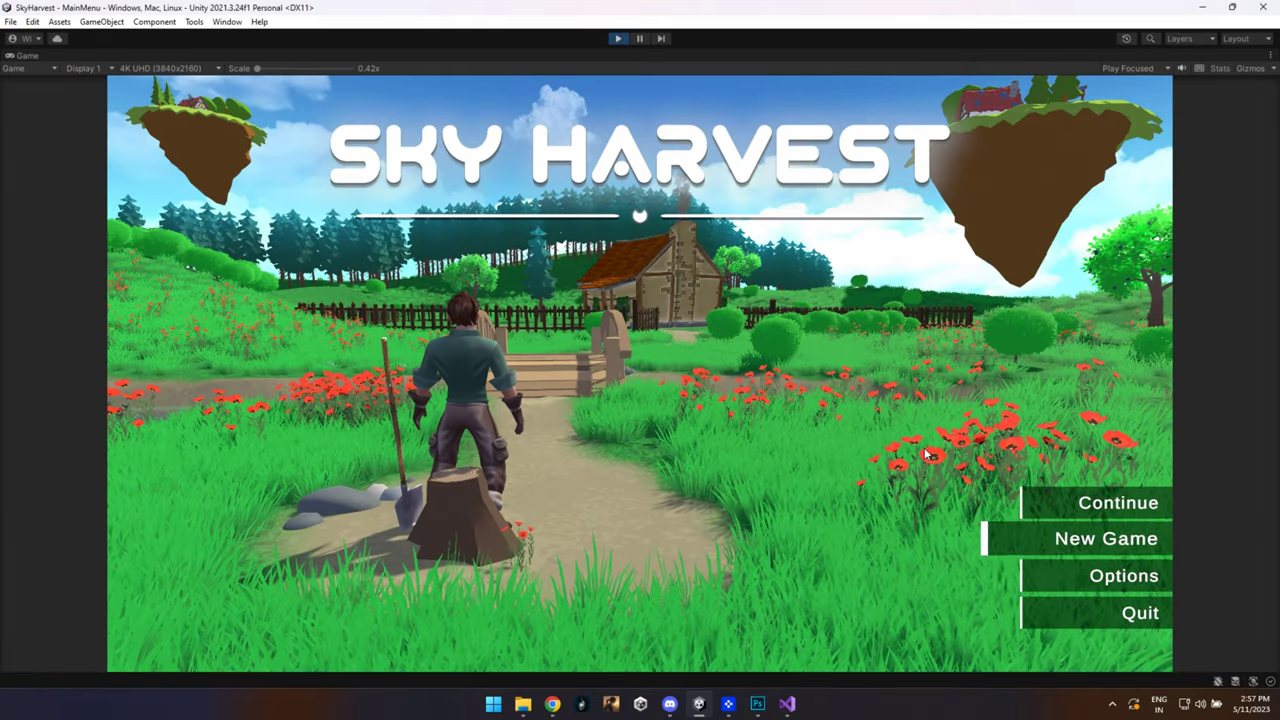
pyautogui.press('Up')
pyautogui.press('Down')
pyautogui.press('Down')
pyautogui.press('Up')
pyautogui.press('Up')
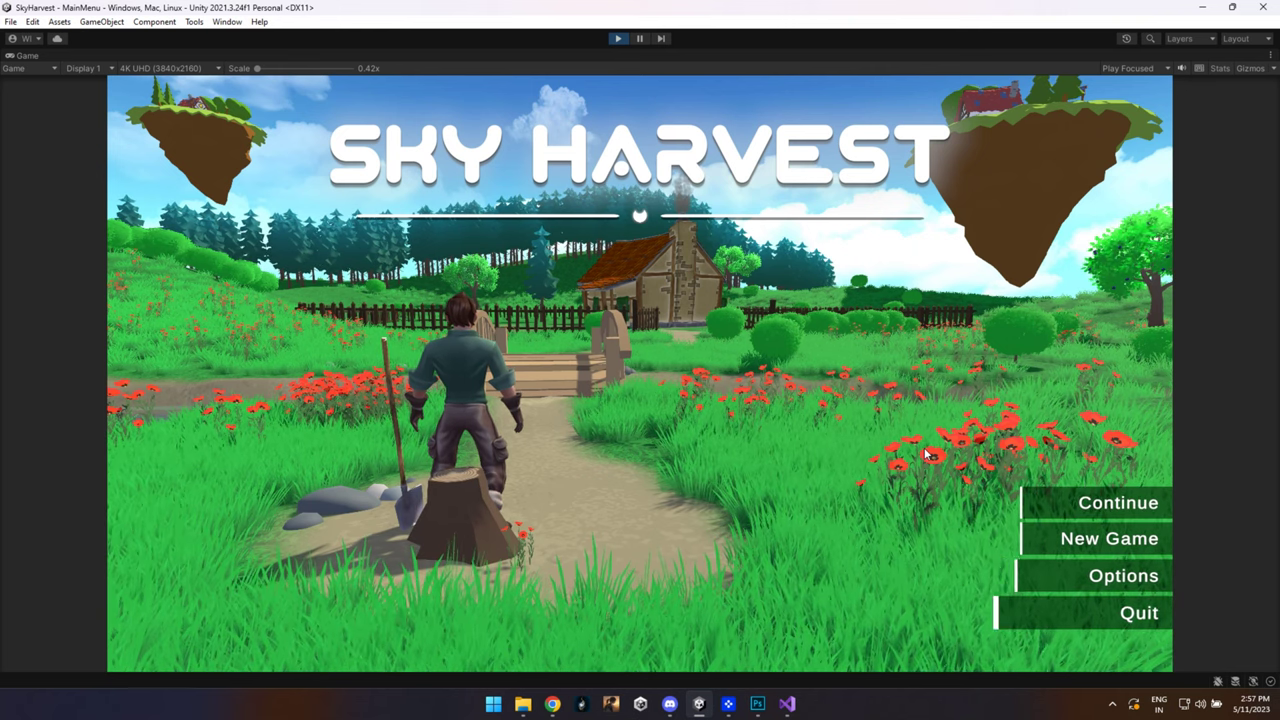
pyautogui.press('Up')
pyautogui.press('Up')
pyautogui.press('Up')
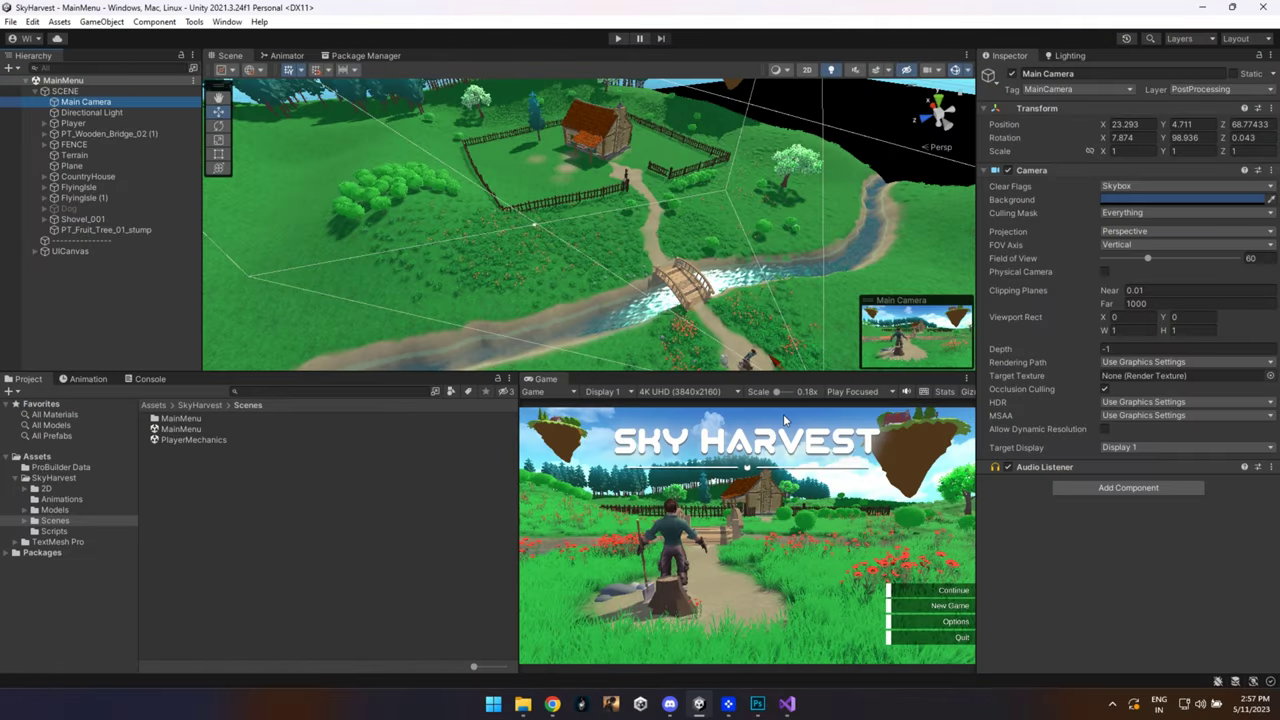
# Step: Add a Post-process Layer component to the Main Camera and set its layer to PostProcessing
pyautogui.click(1108, 490)
pyautogui.write('post')
pyautogui.press('Down')
pyautogui.press('Return')
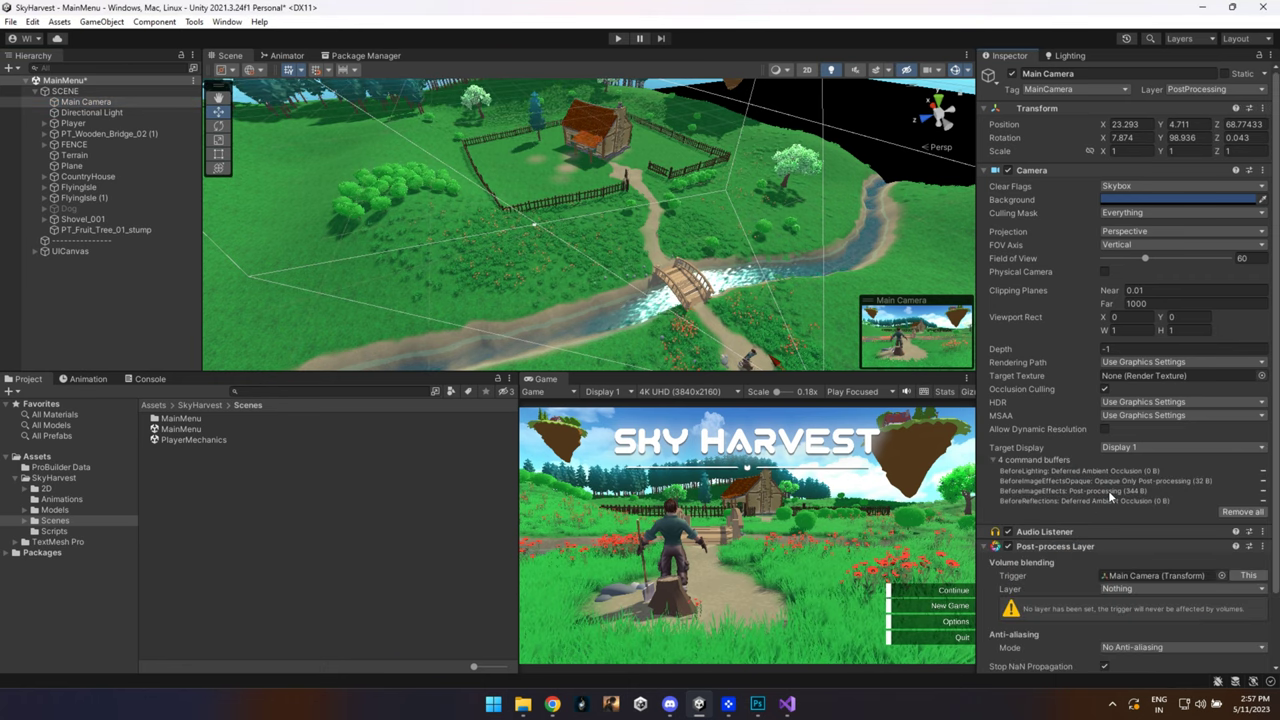
pyautogui.click(1220, 91)
pyautogui.click(1192, 432)
pyautogui.scroll(-3, 1191, 442)
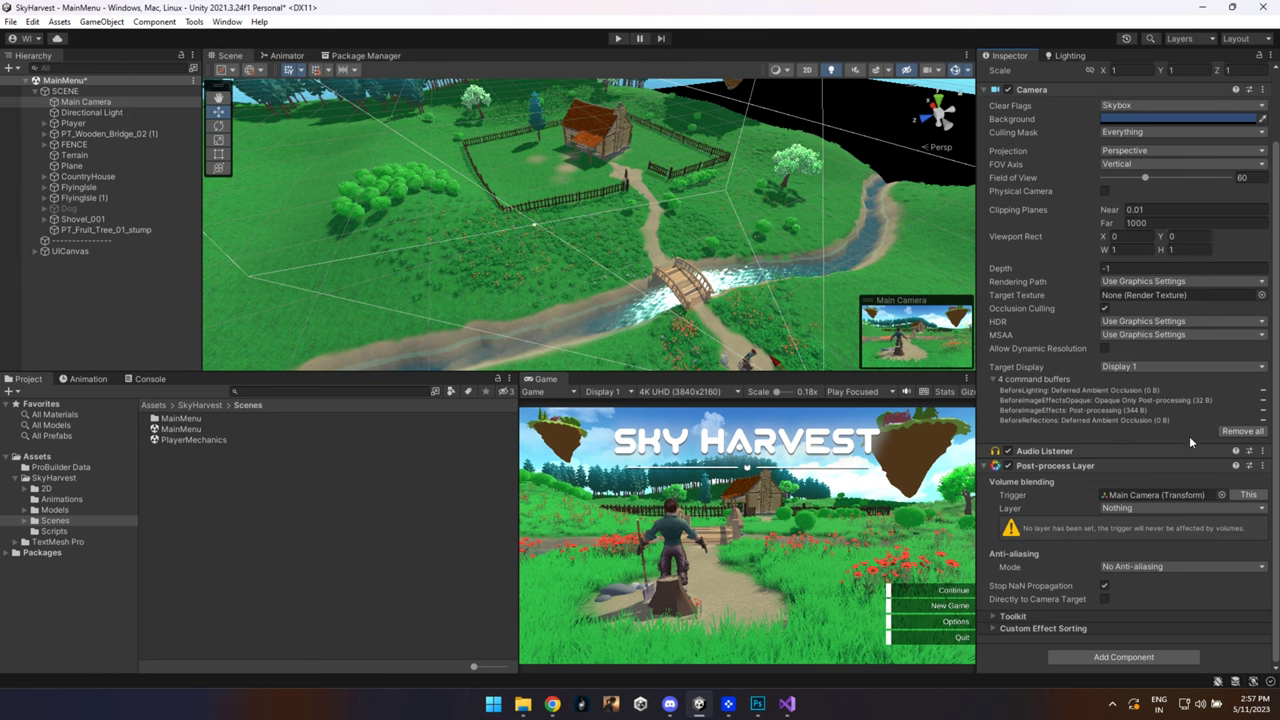
pyautogui.click(1135, 510)
pyautogui.click(1143, 616)
pyautogui.click(1064, 541)
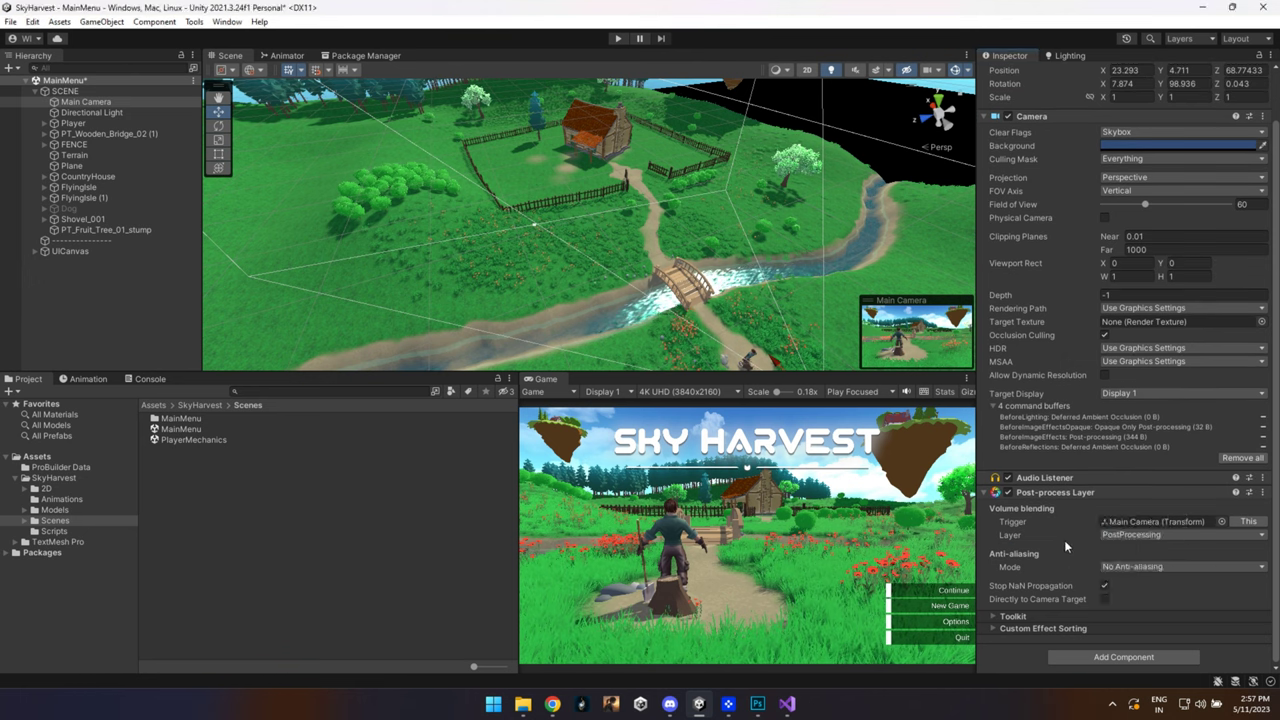
# Step: Add a Post-process Volume to the Main Camera and assign SkyHarvestPostProfile from the Models folder as its profile
pyautogui.click(1088, 656)
pyautogui.click(1111, 542)
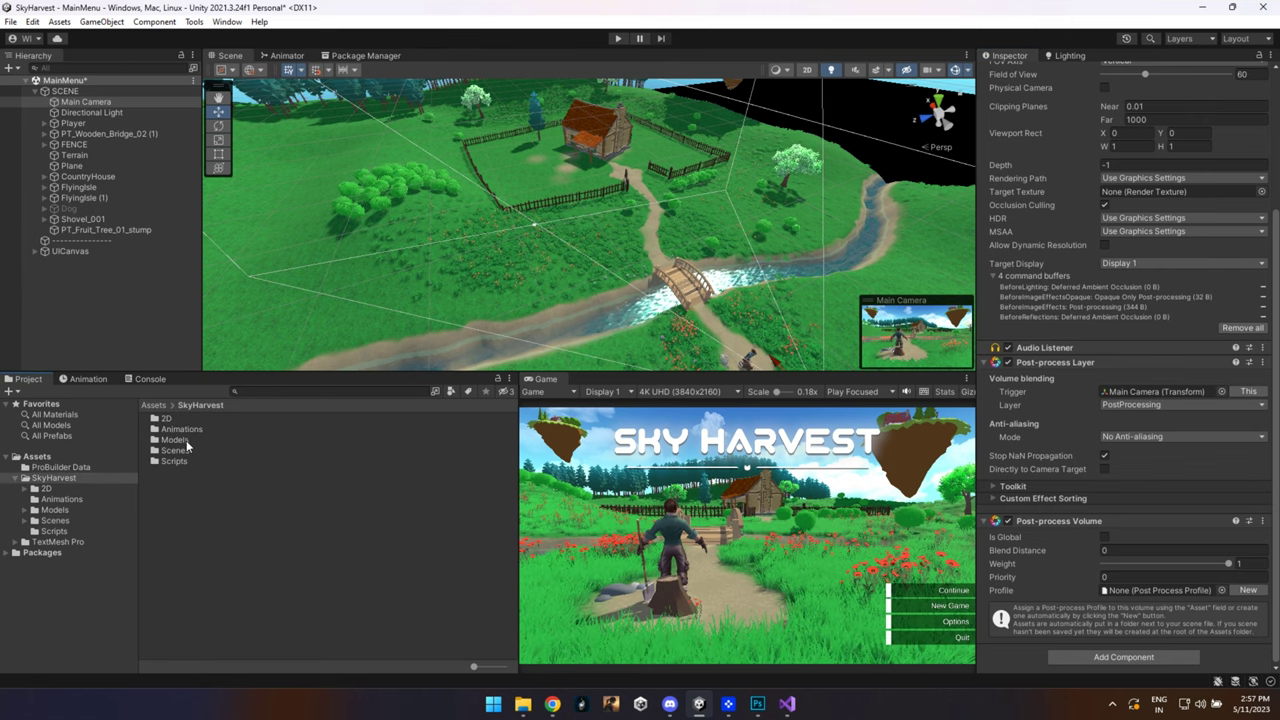
pyautogui.doubleClick(183, 441)
pyautogui.click(240, 557)
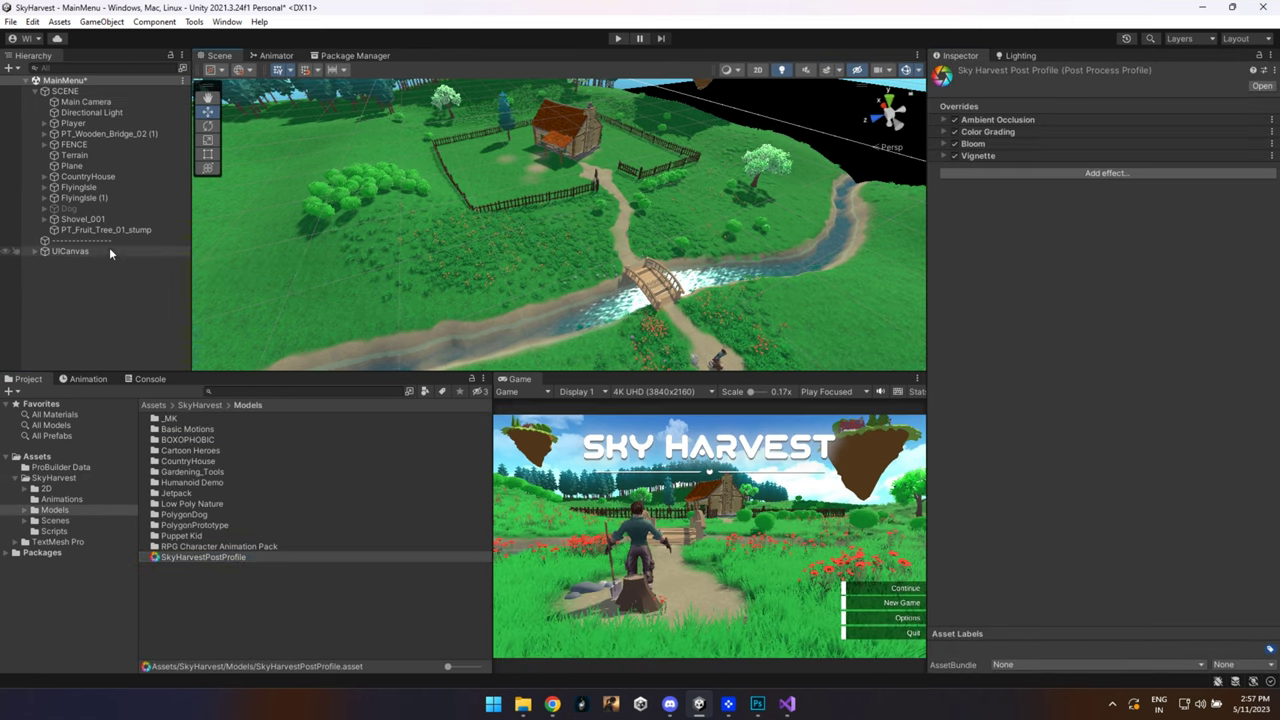
pyautogui.click(86, 101)
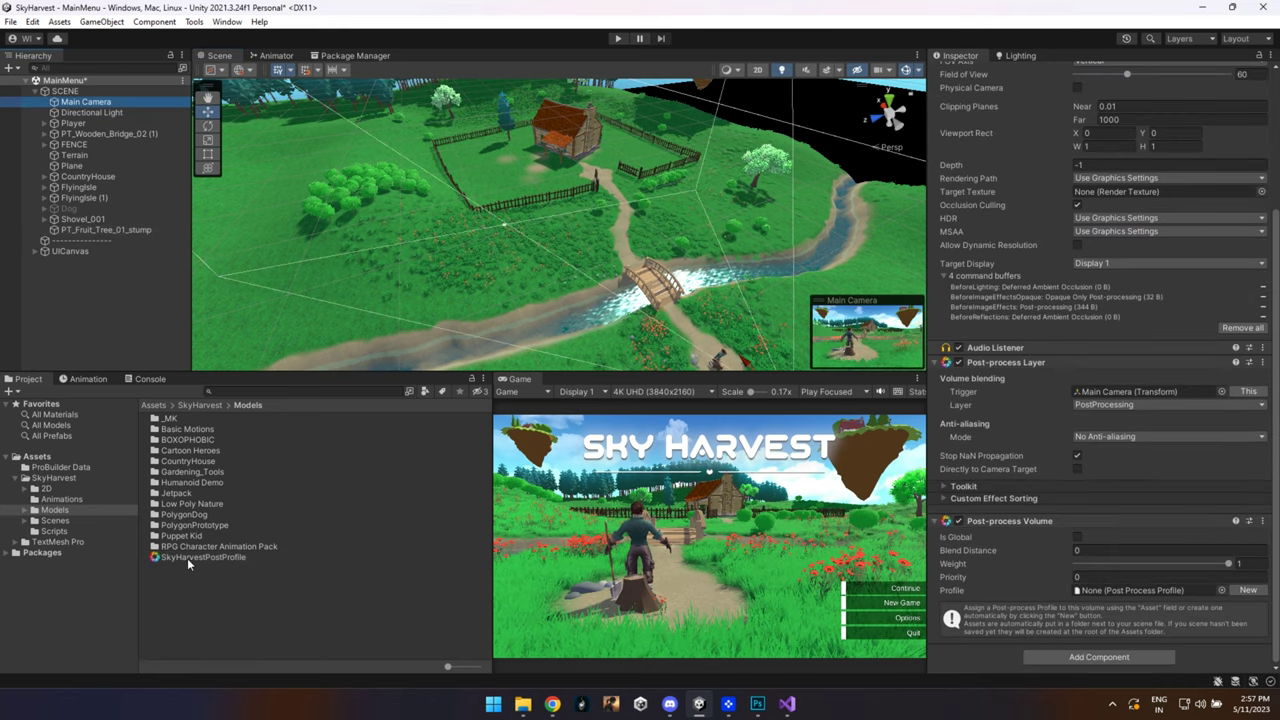
pyautogui.moveTo(1133, 597); pyautogui.dragTo(1133, 592)
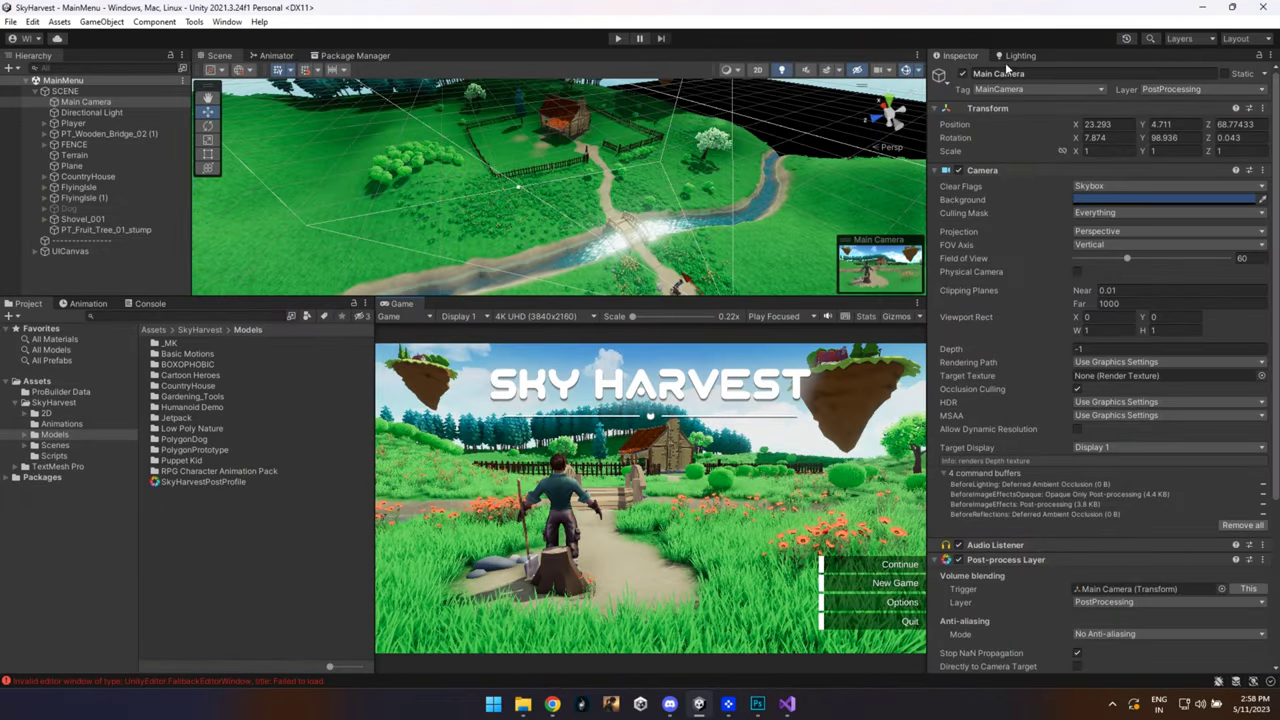
# Step: Enable fog in the scene's environment lighting settings, using Linear mode
pyautogui.click(1015, 56)
pyautogui.click(1032, 75)
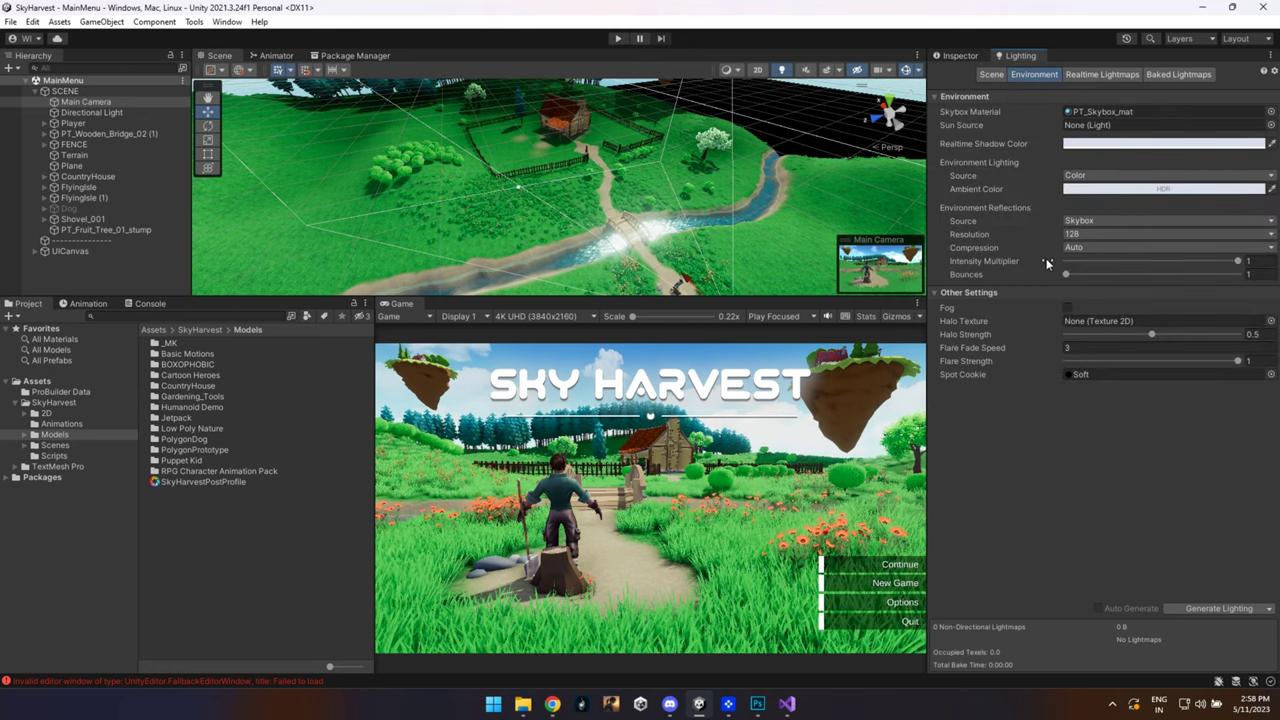
pyautogui.click(1067, 308)
pyautogui.click(1078, 335)
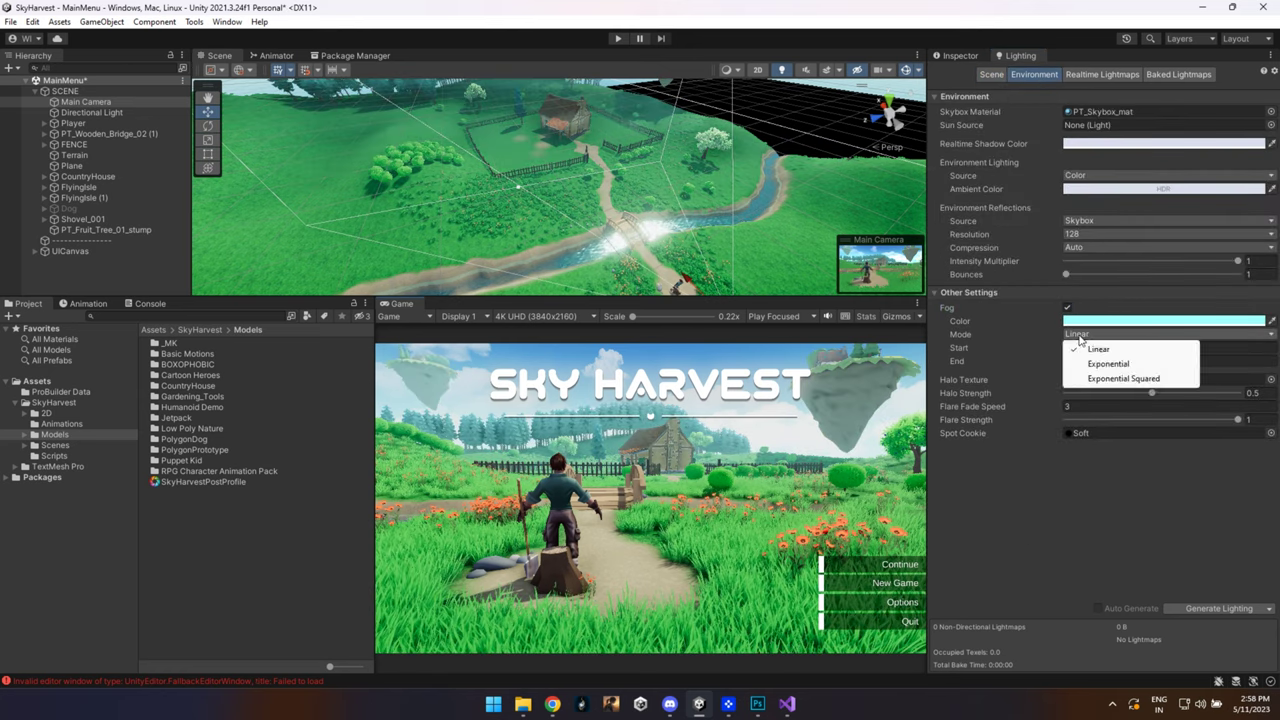
pyautogui.click(1084, 346)
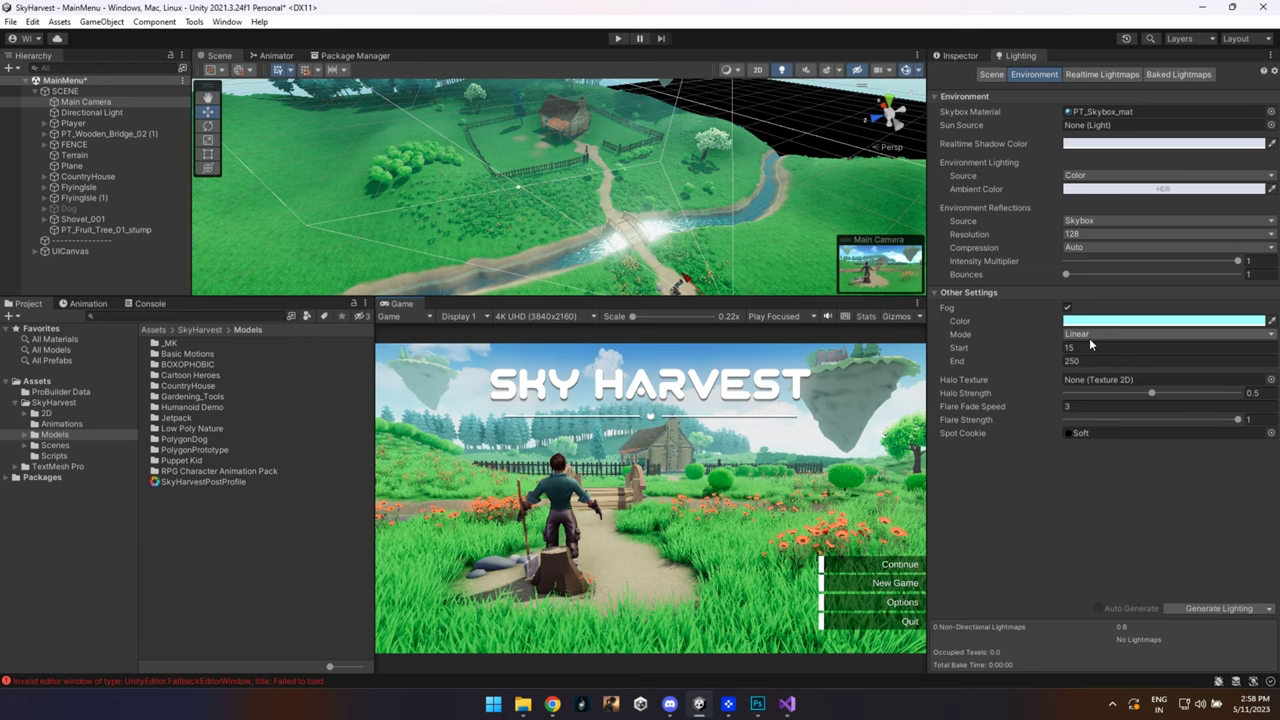
pyautogui.click(1090, 338)
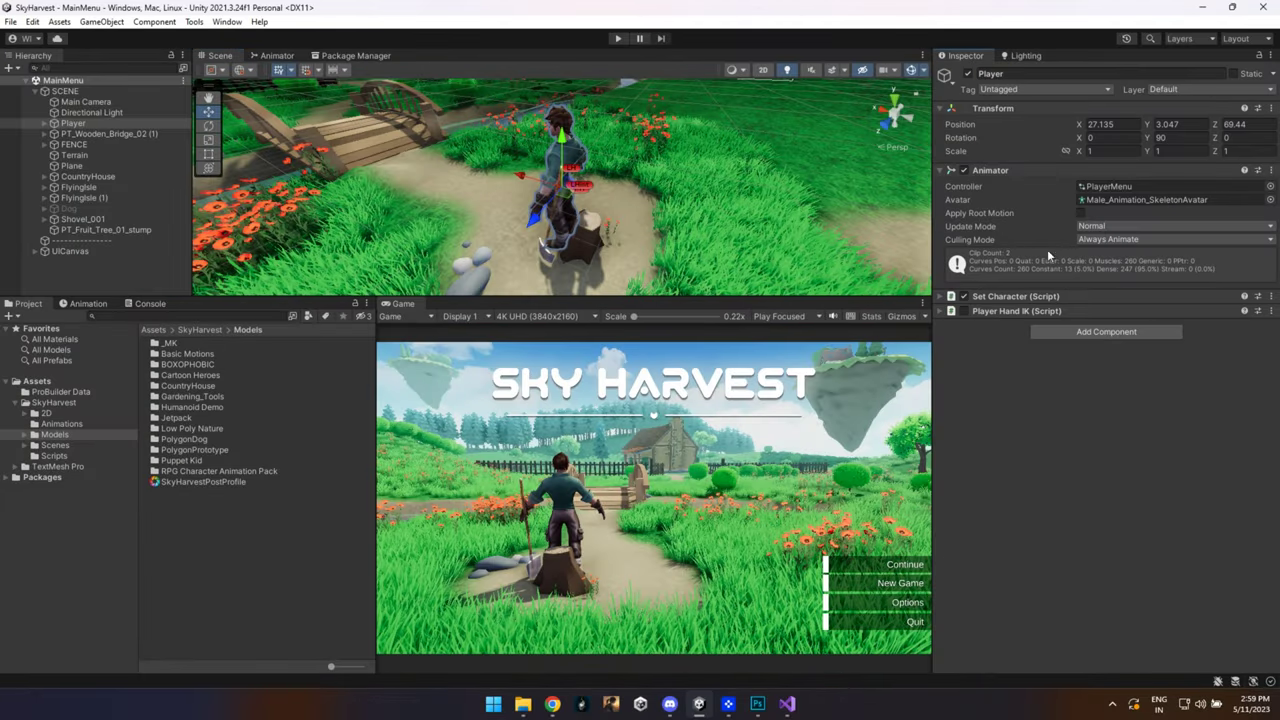
# Step: Enable the Player Hand IK script on the Player and inspect the shovel's LHint target around the left arm
pyautogui.click(1070, 311)
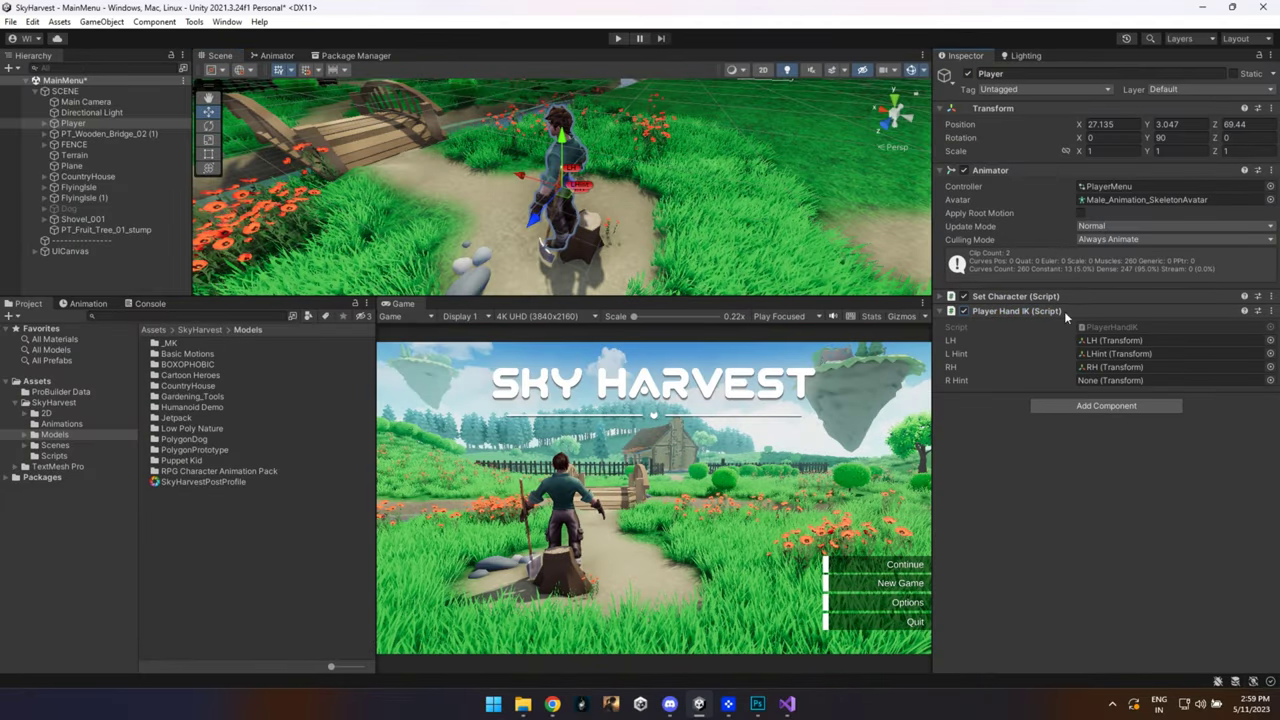
pyautogui.keyDown('alt'); pyautogui.moveTo(432, 178); pyautogui.dragTo(520, 175); pyautogui.keyUp('alt')
pyautogui.click(507, 158)
pyautogui.click(519, 186)
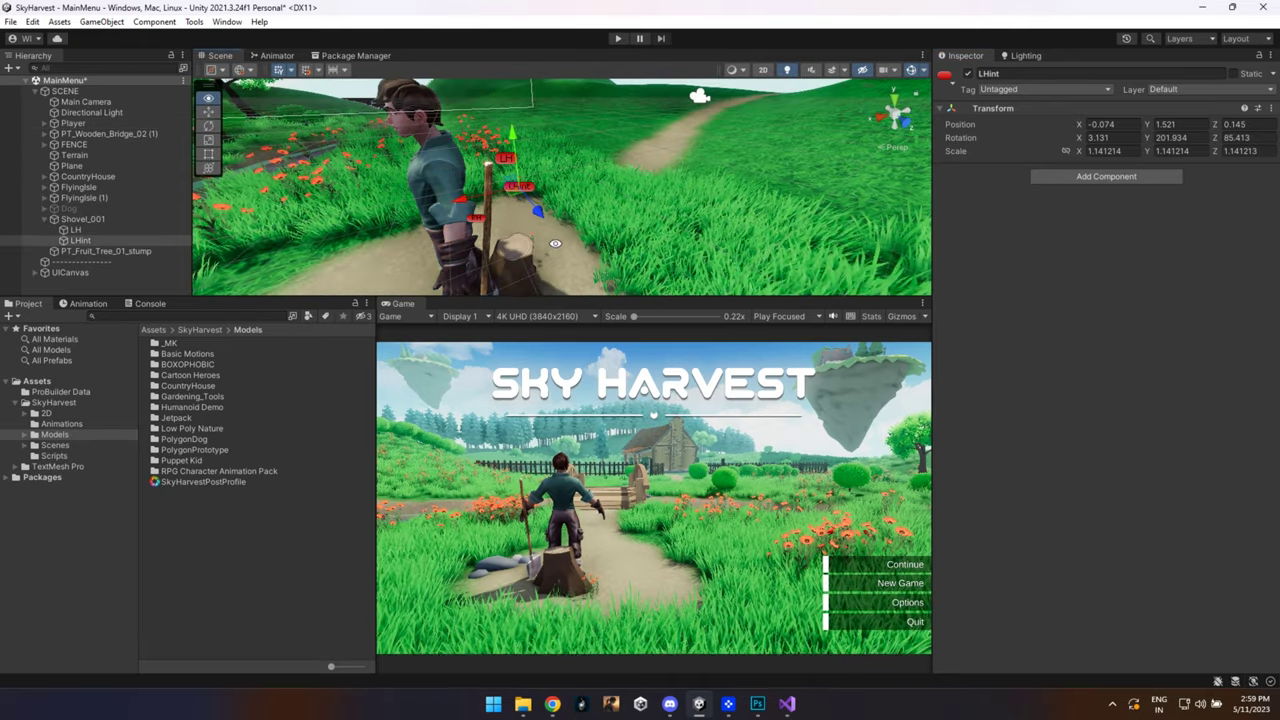
pyautogui.keyDown('alt'); pyautogui.moveTo(555, 243); pyautogui.dragTo(640, 243); pyautogui.keyUp('alt')
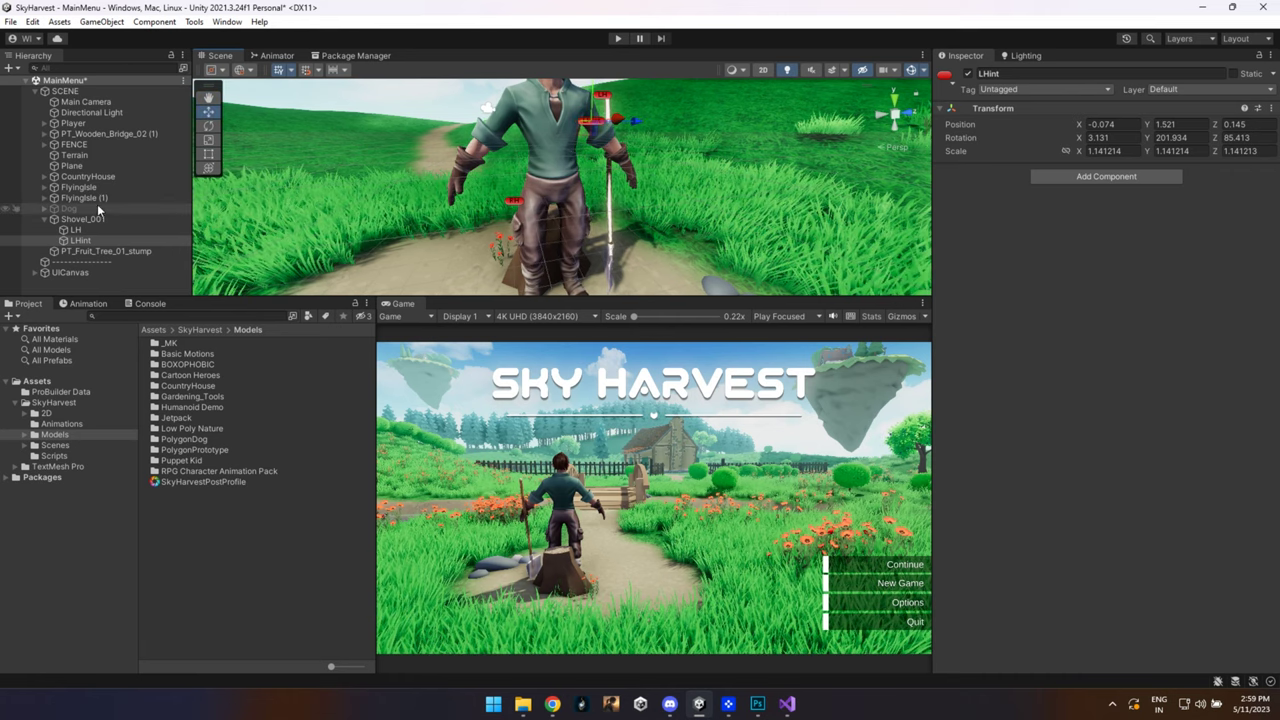
pyautogui.click(95, 144)
pyautogui.click(86, 124)
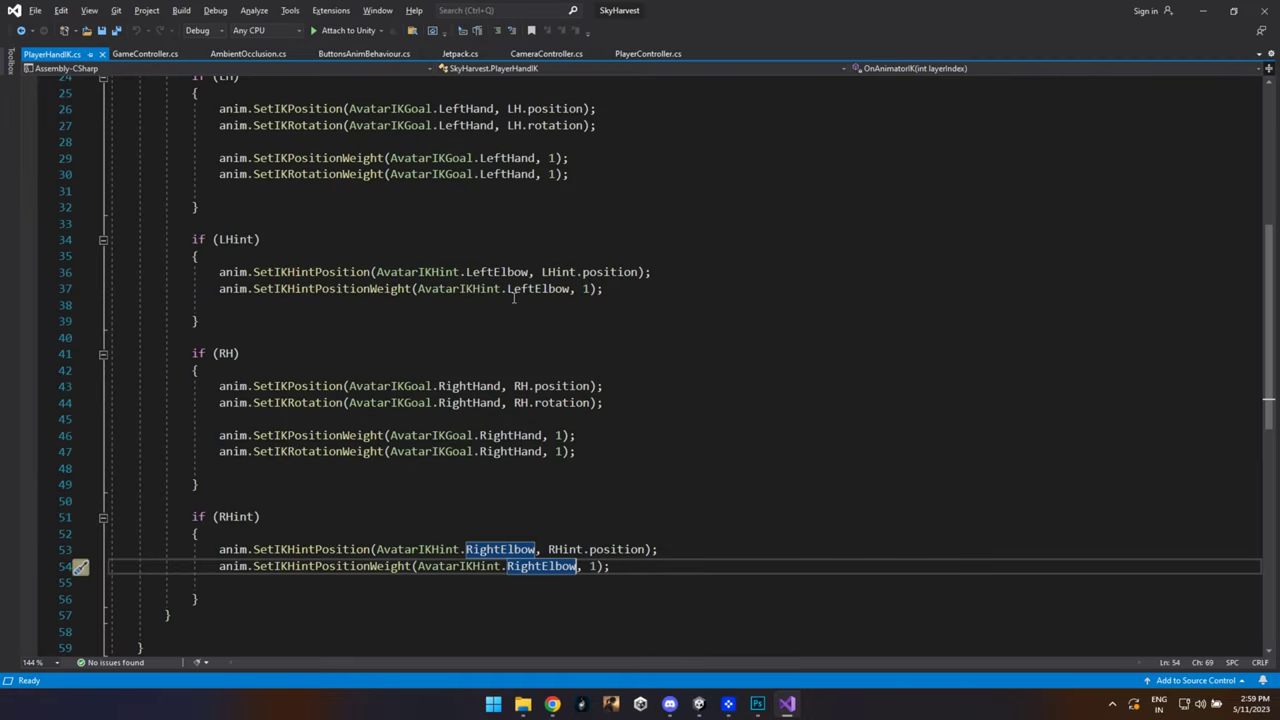
# Step: In Visual Studio, review the OnAnimatorIK method of PlayerHandIK.cs, covering the hand and elbow hint blocks
pyautogui.scroll(15, 315, 309)
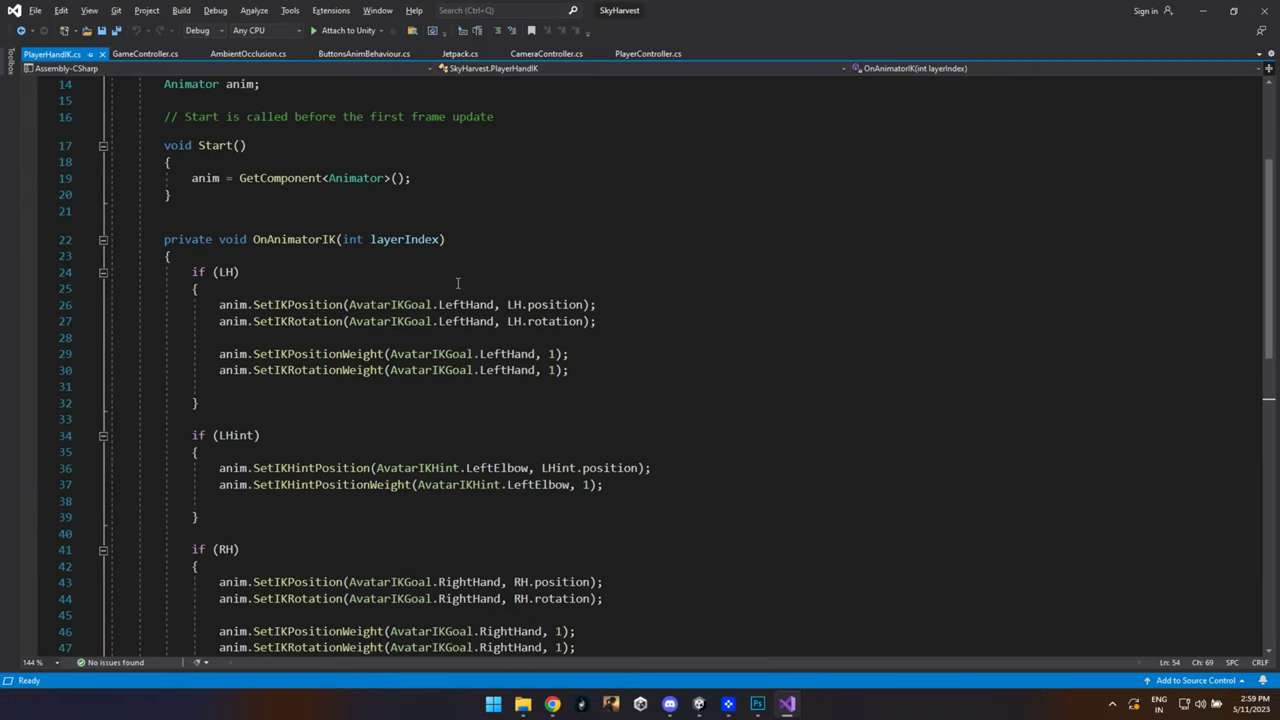
pyautogui.doubleClick(330, 288)
pyautogui.click(462, 288)
pyautogui.scroll(-1, 466, 287)
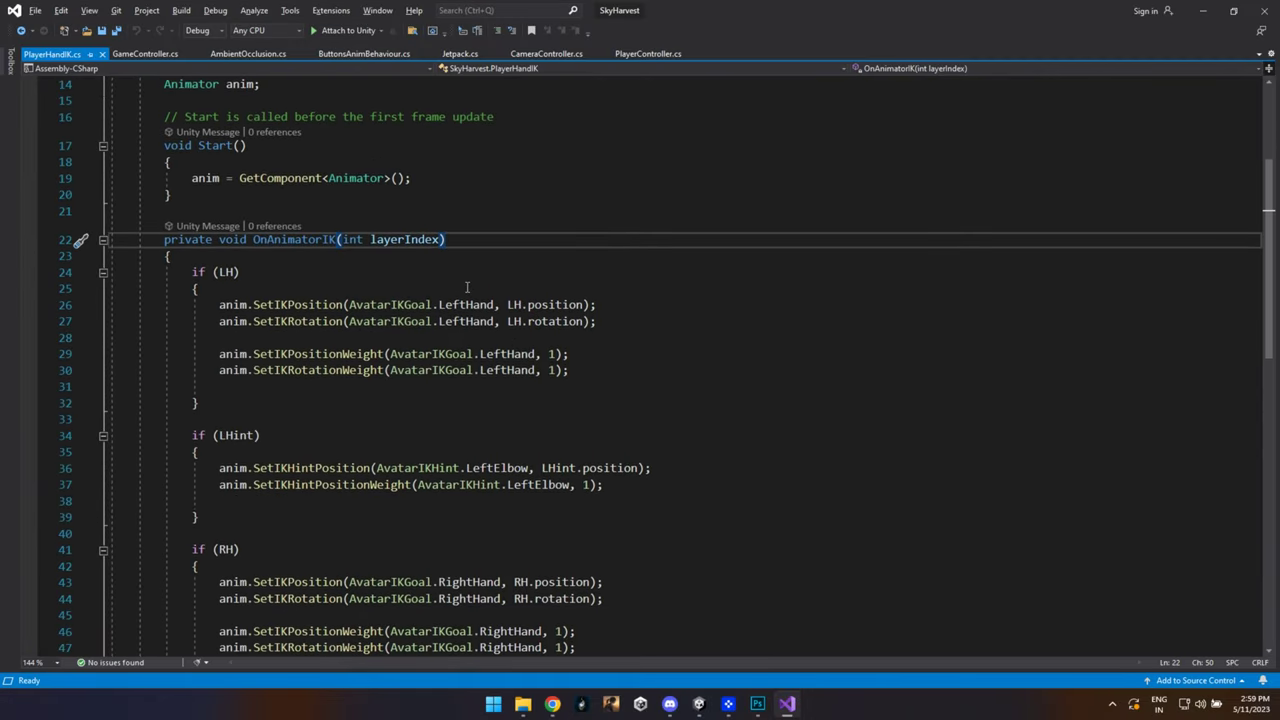
pyautogui.click(226, 271)
pyautogui.click(227, 435)
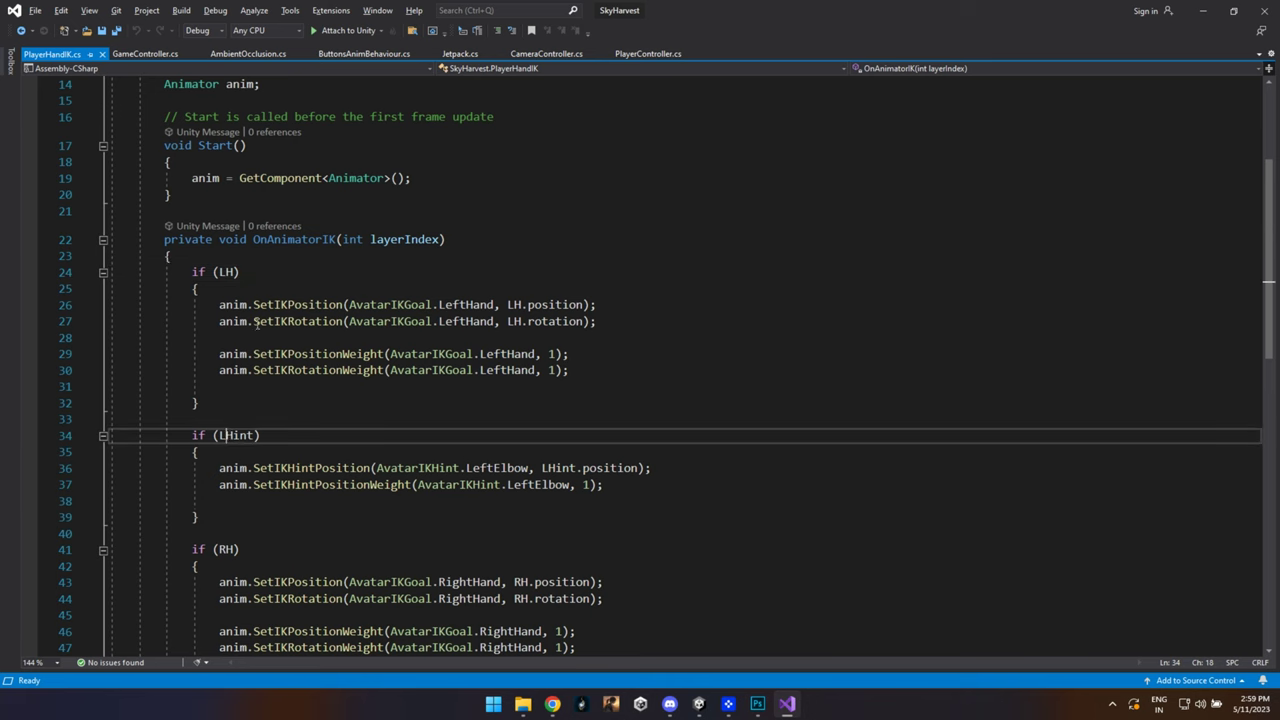
pyautogui.scroll(-5, 645, 340)
pyautogui.scroll(4, 640, 327)
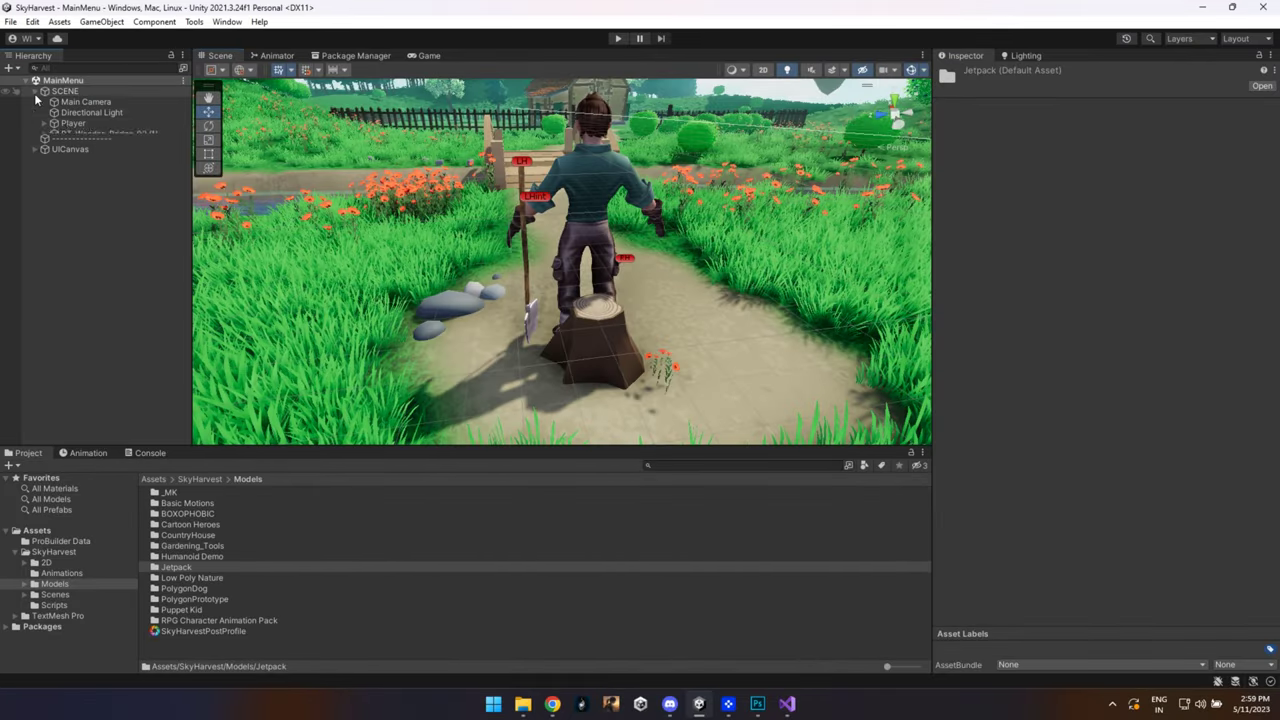
# Step: Delete the BasicMotions@Idle01 state from the Player's animator controller and open the BasicMotions@SitHigh01_A - Loop clip for preview
pyautogui.click(73, 123)
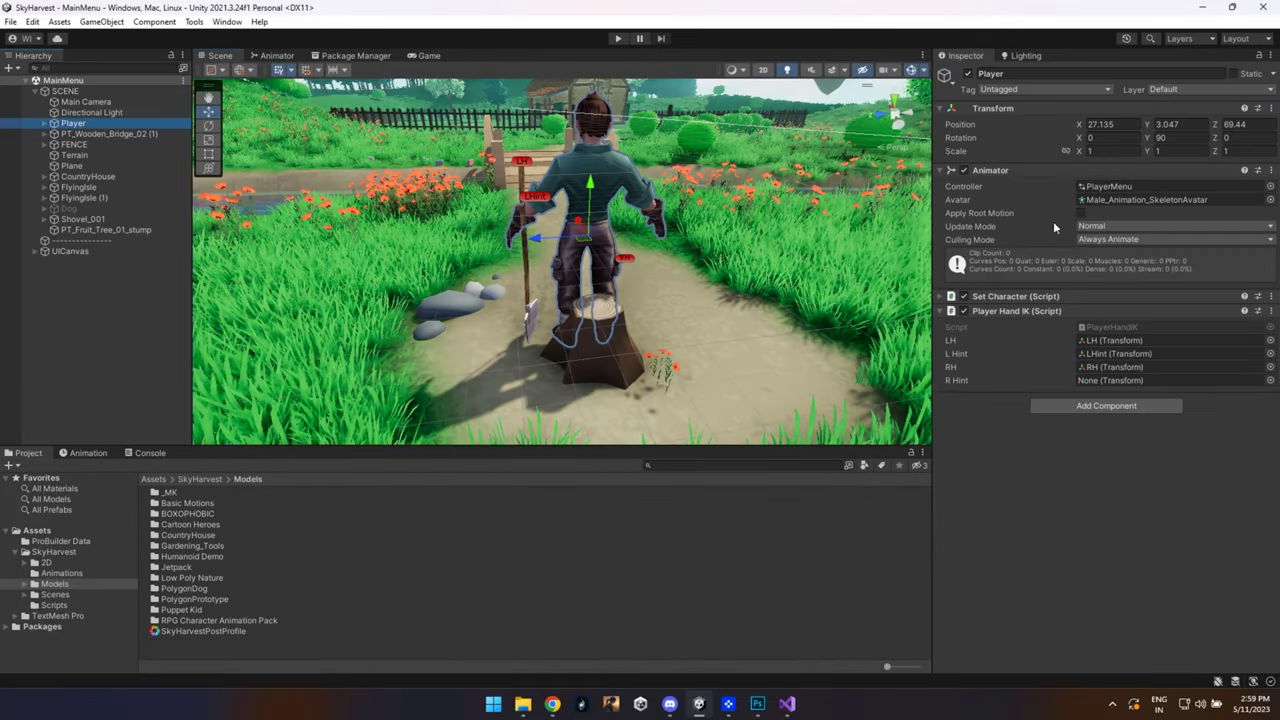
pyautogui.click(276, 55)
pyautogui.scroll(3, 648, 163)
pyautogui.moveTo(649, 163); pyautogui.dragTo(717, 158, button='middle')
pyautogui.rightClick(706, 216)
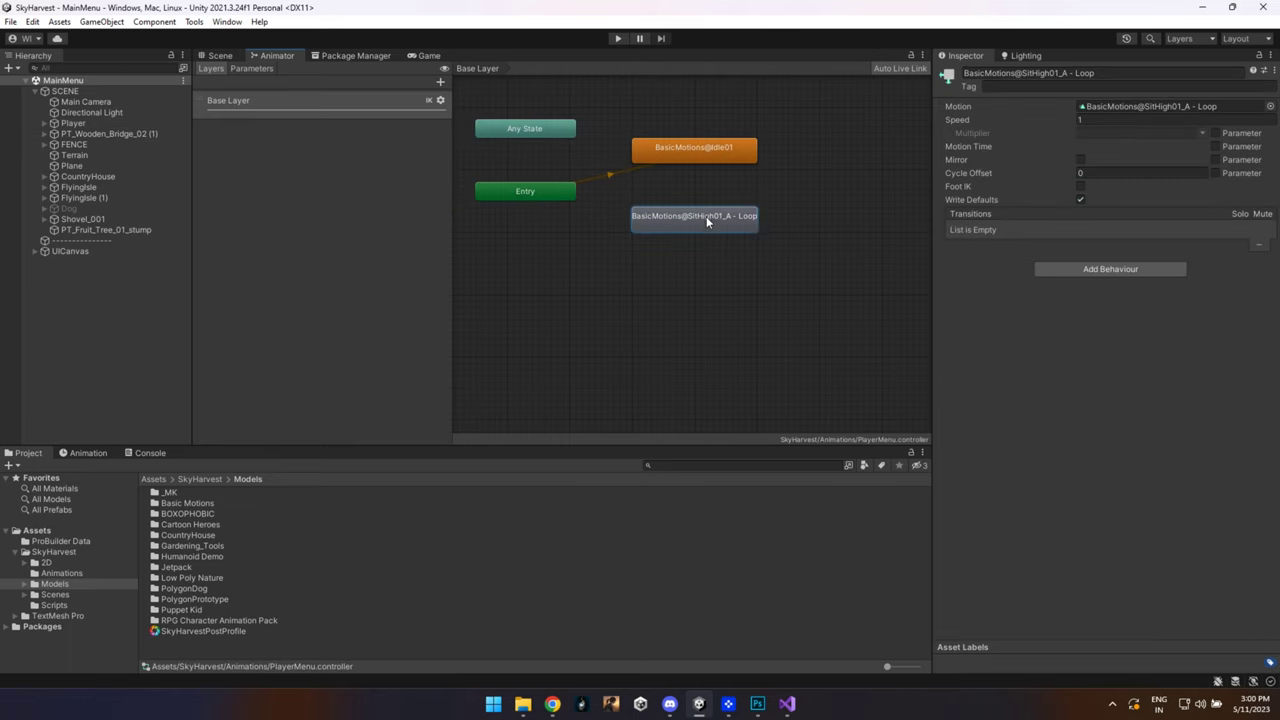
pyautogui.click(784, 241)
pyautogui.click(699, 151)
pyautogui.press('Delete')
pyautogui.doubleClick(707, 219)
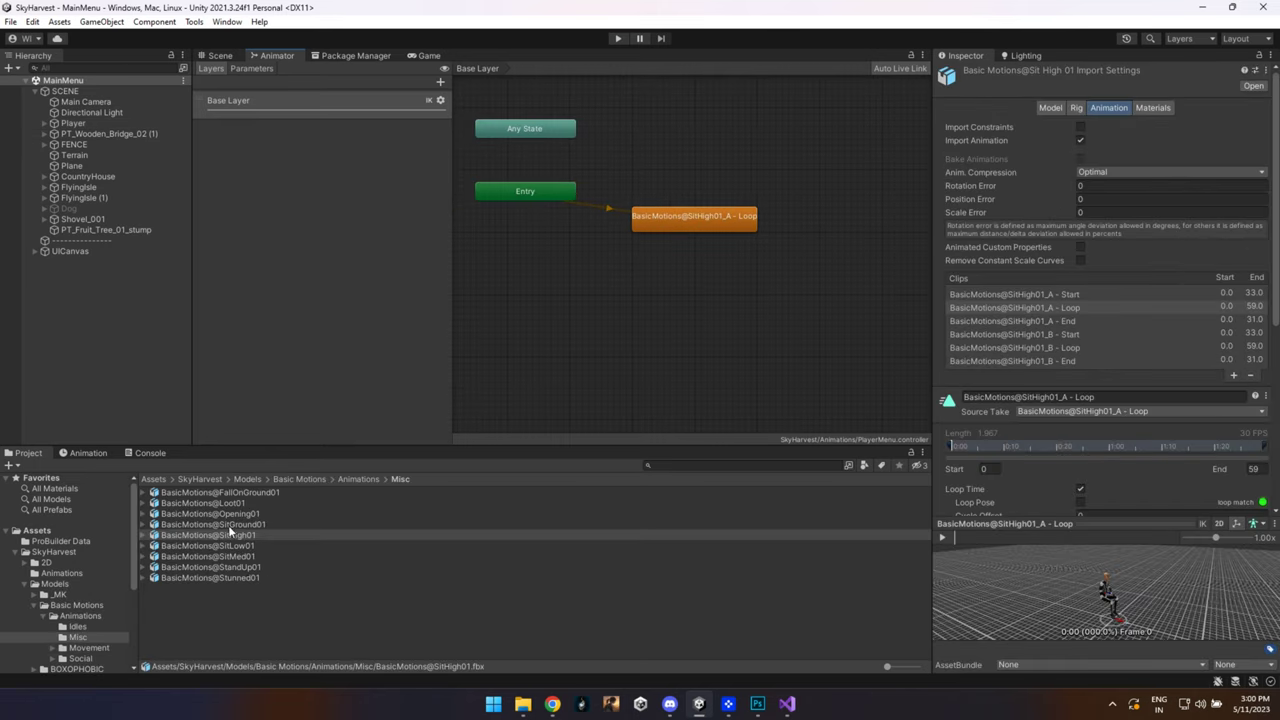
pyautogui.moveTo(1090, 513); pyautogui.dragTo(1090, 353)
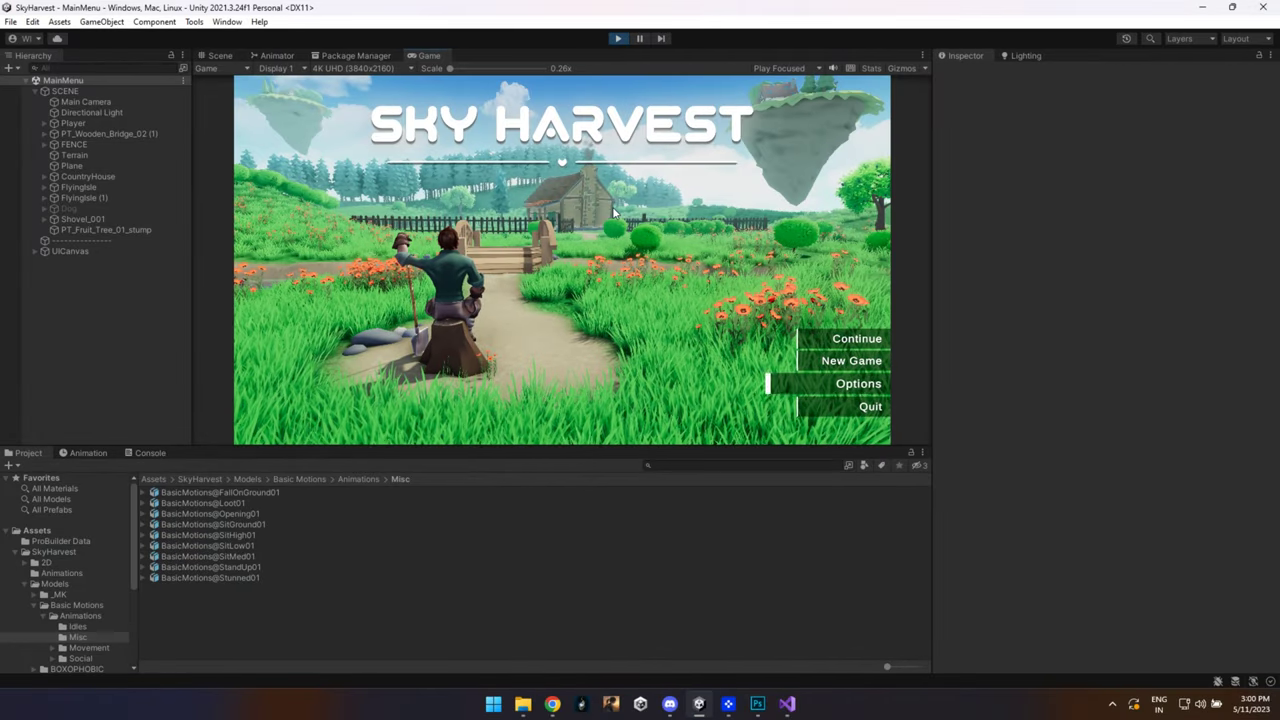
# Step: Test keyboard navigation of the main menu in play mode by moving the highlight repeatedly down through the buttons
pyautogui.press('Down')
pyautogui.press('Down')
pyautogui.press('Down')
pyautogui.press('Down')
pyautogui.press('Down')
pyautogui.press('Down')
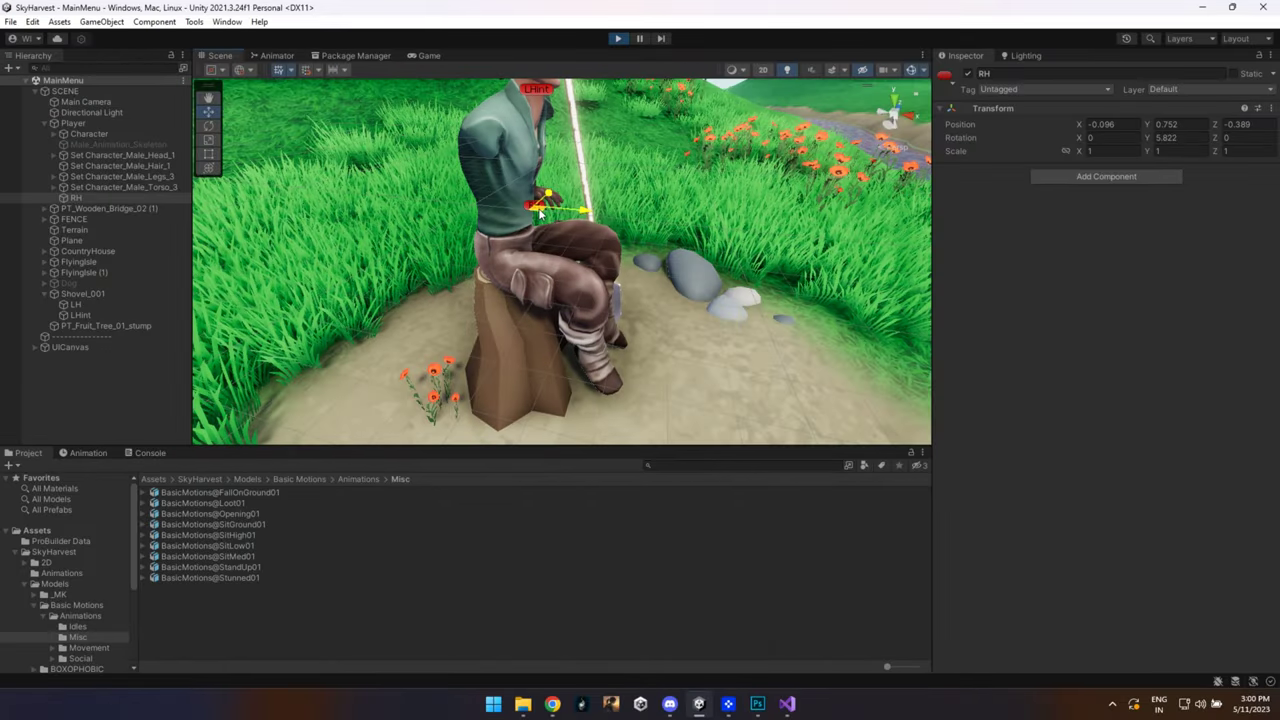
# Step: Test the right-hand IK in play mode by raising the RH target beside the player's head and rotating it to about -70° on Y
pyautogui.moveTo(540, 213); pyautogui.dragTo(532, 256)
pyautogui.keyDown('alt'); pyautogui.moveTo(420, 380); pyautogui.dragTo(614, 96); pyautogui.keyUp('alt')
pyautogui.keyDown('alt'); pyautogui.moveTo(618, 120); pyautogui.dragTo(642, 190); pyautogui.keyUp('alt')
pyautogui.press('e')
pyautogui.moveTo(630, 246); pyautogui.dragTo(658, 209)
pyautogui.press('w')
pyautogui.moveTo(600, 178); pyautogui.dragTo(598, 160)
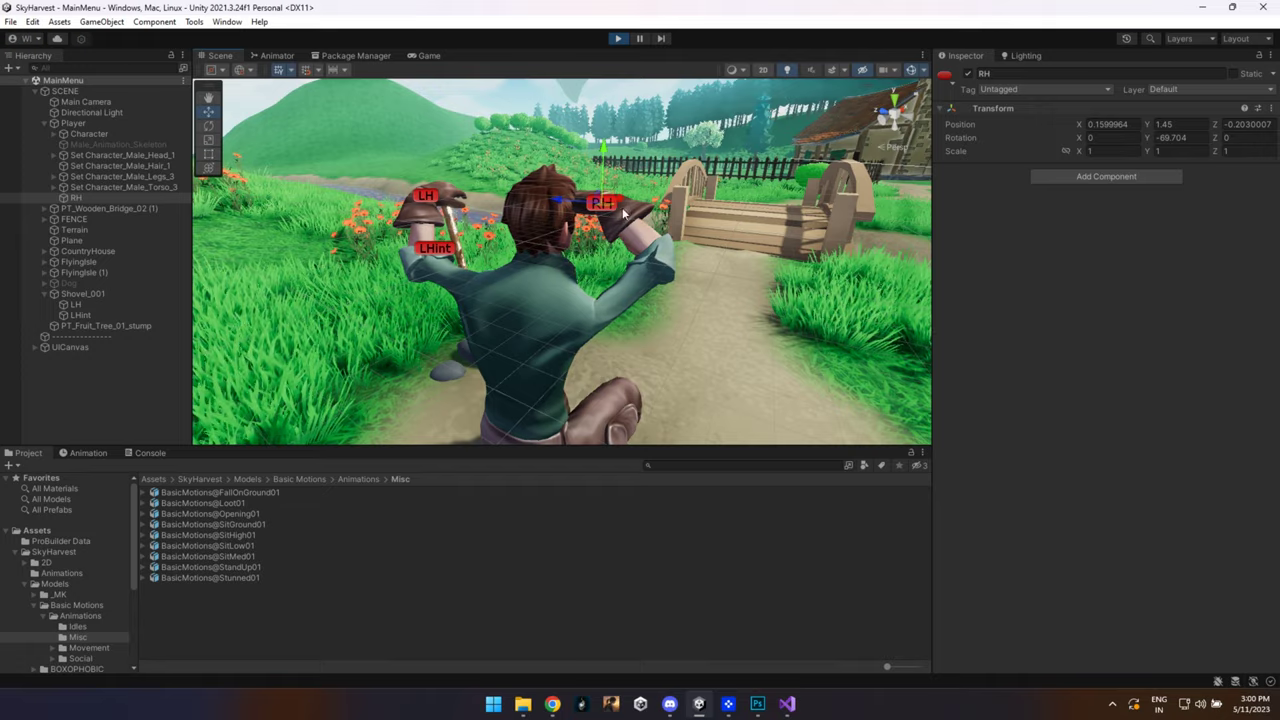
pyautogui.keyDown('alt'); pyautogui.moveTo(680, 165); pyautogui.dragTo(600, 240); pyautogui.keyUp('alt')
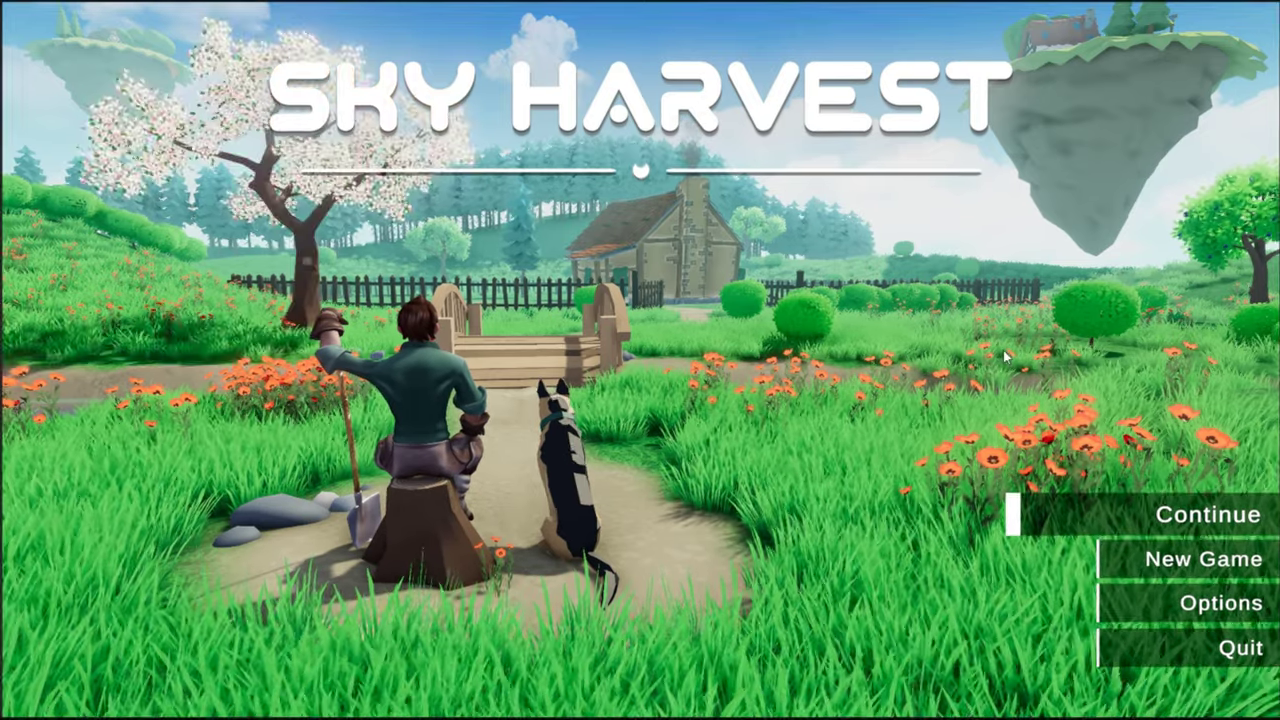
# Step: In the full-screen menu, move the highlight from Continue down to Options and back up to check the button animations
pyautogui.press('Down')
pyautogui.press('Down')
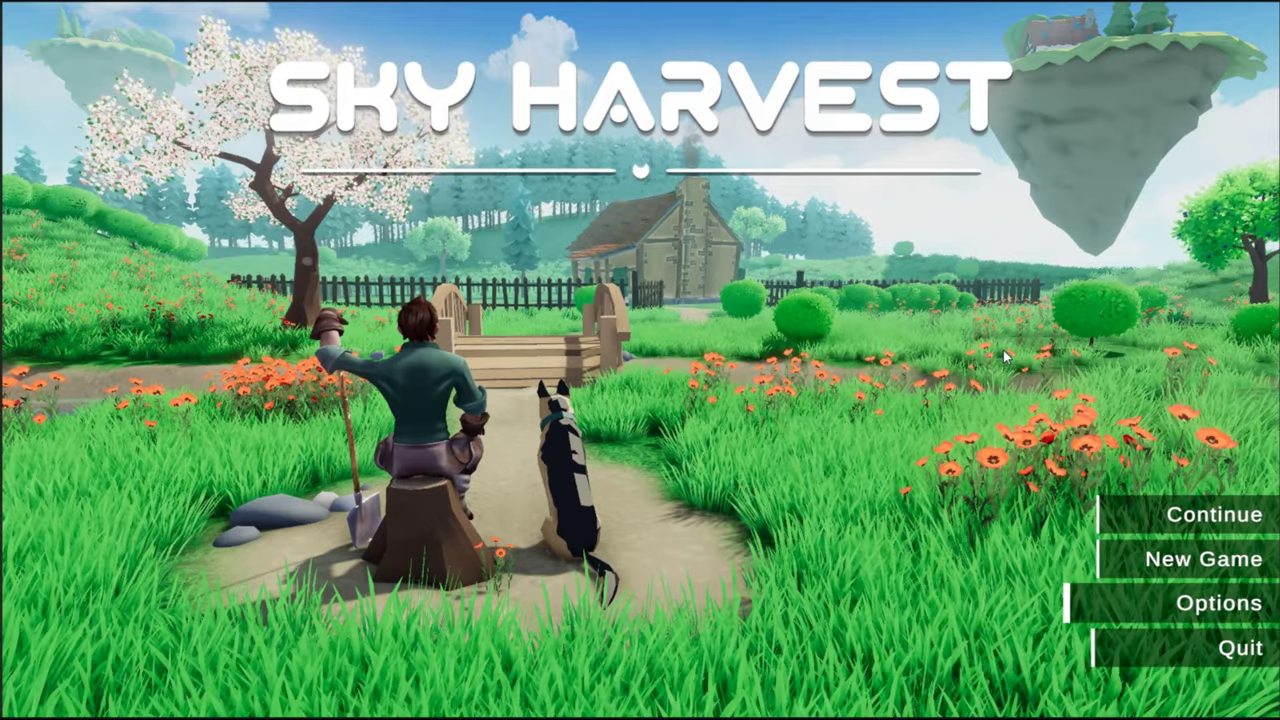
pyautogui.press('Up')
pyautogui.press('Up')
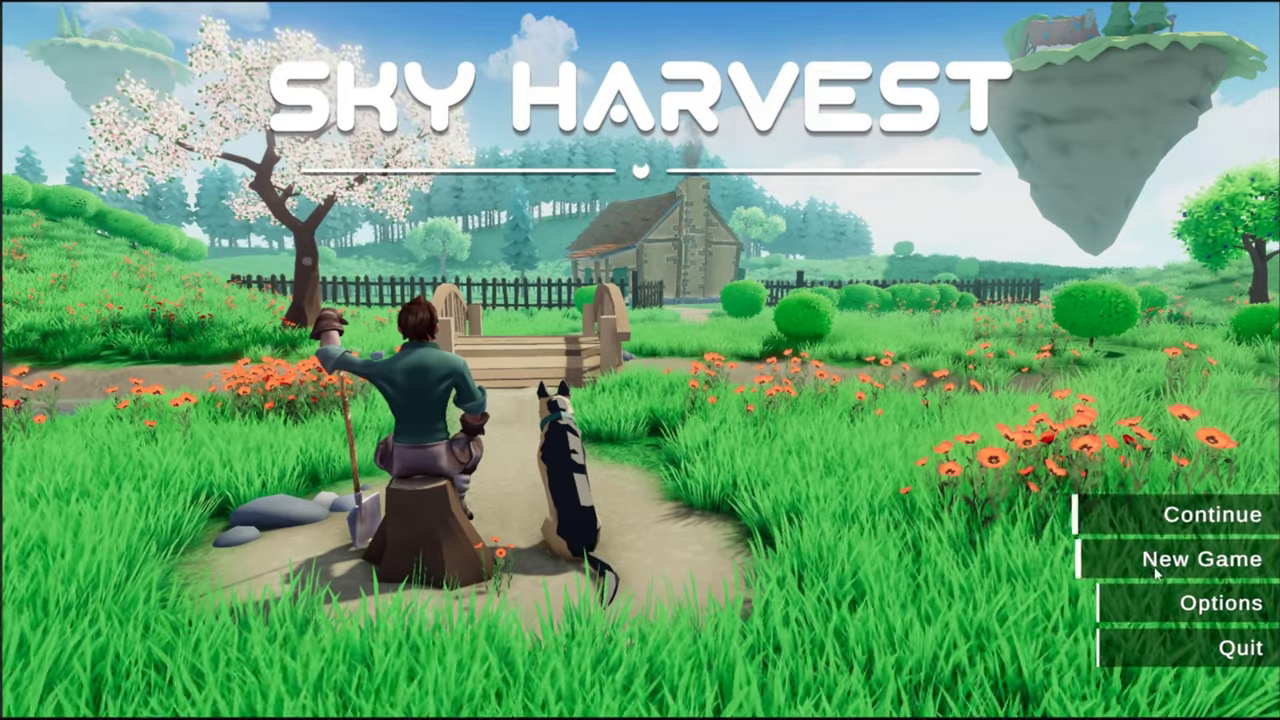